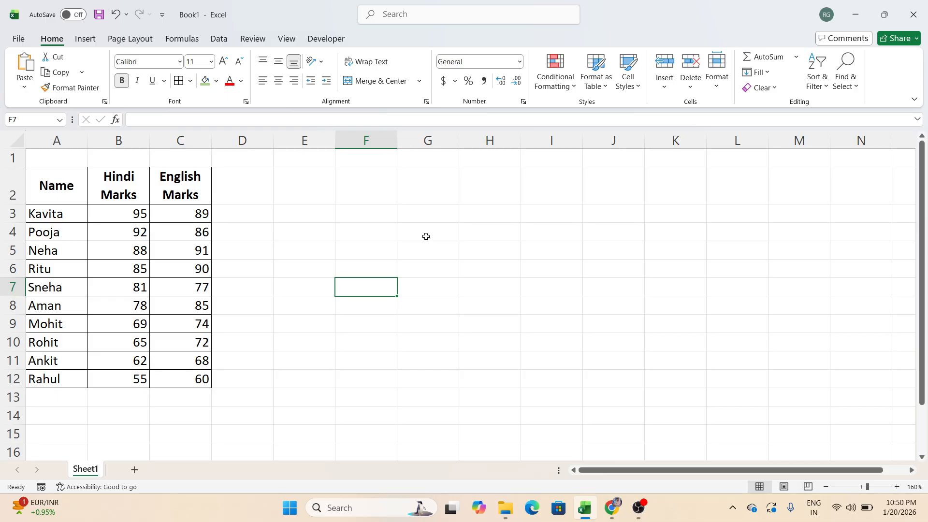
Sort the marks table in A2:C12 by name from A to Z.
left_click(224, 42)
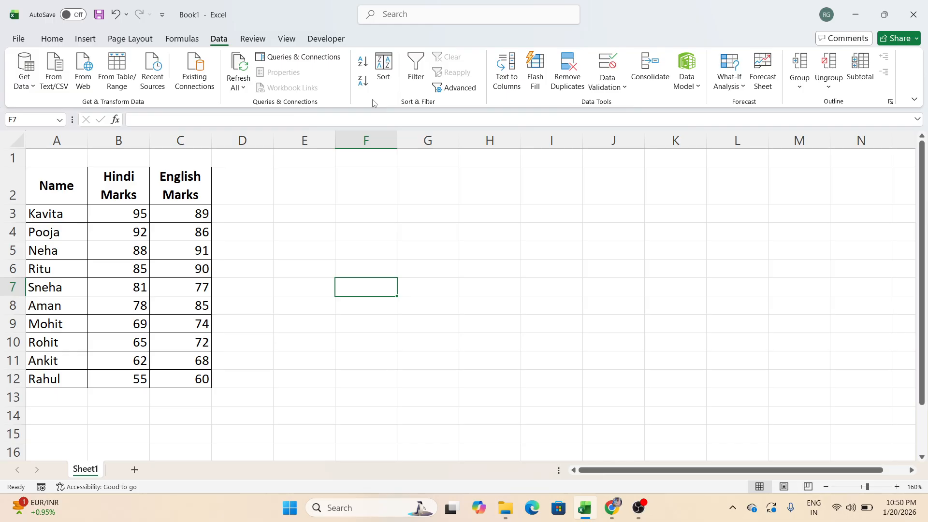
left_click_drag(79, 184, 182, 377)
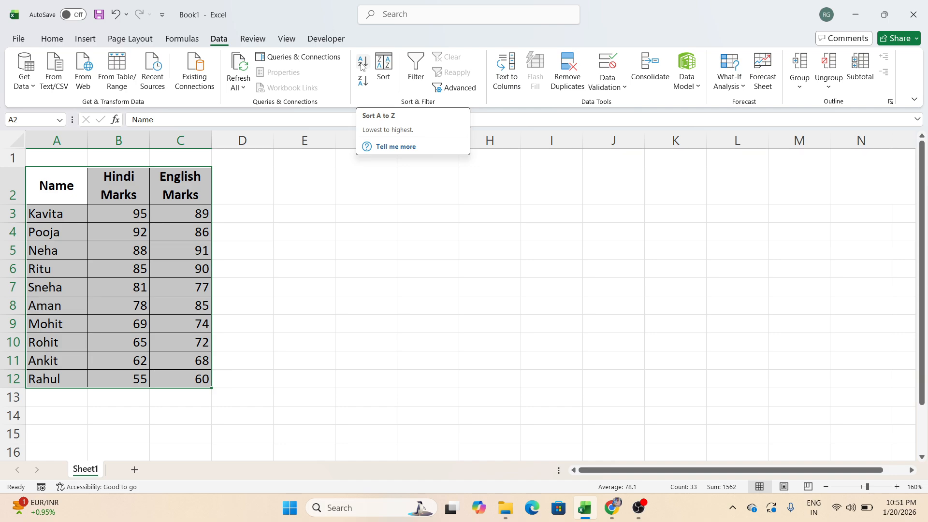
left_click(363, 62)
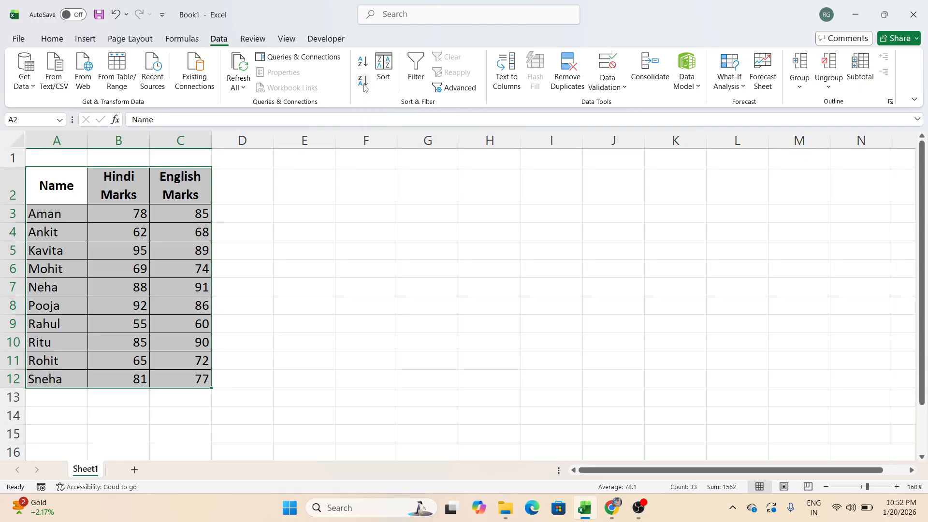
Sort the table by name from Z to A, and return it to A to Z order.
left_click(364, 85)
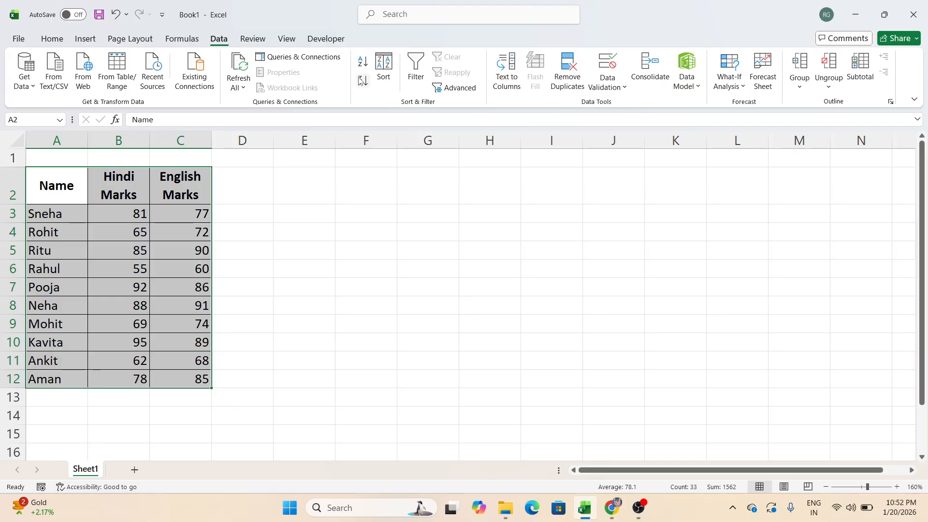
left_click(363, 62)
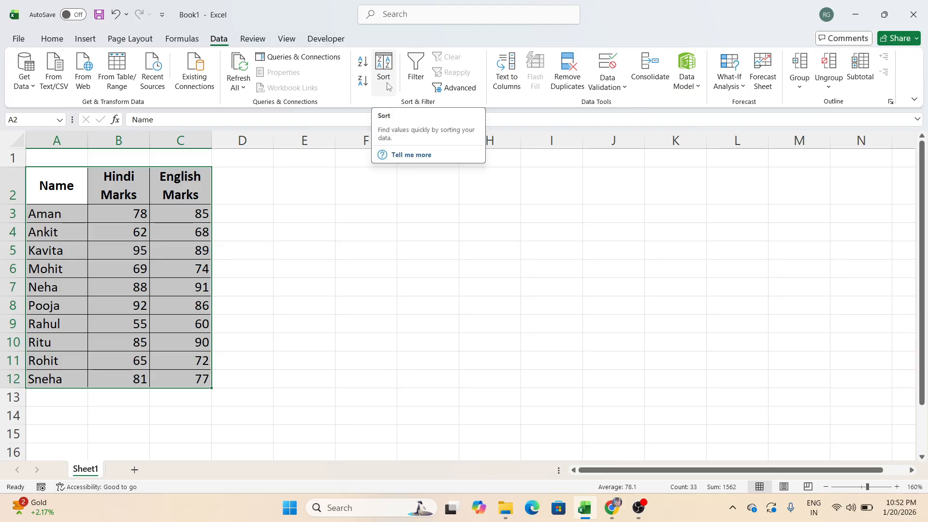
left_click(308, 228)
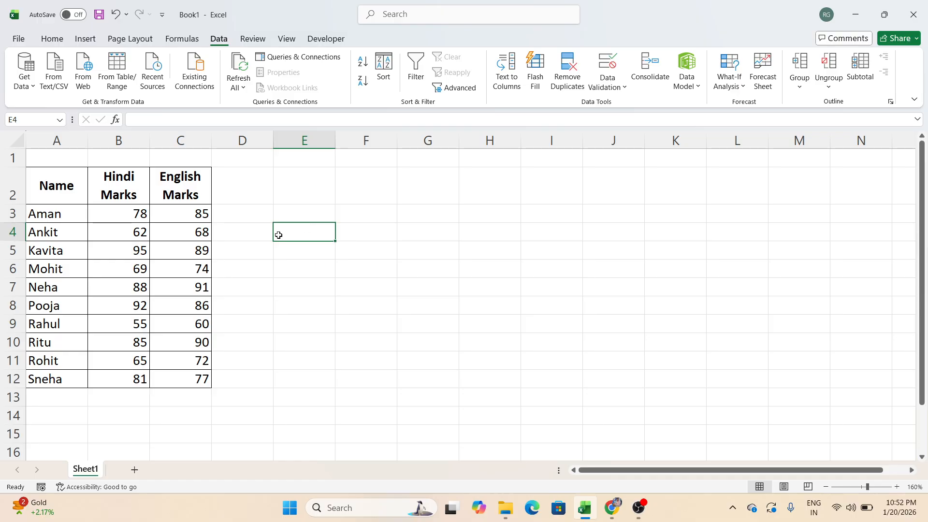
Fill the table rows A3:C3, A7:C7 and A10:C10 with light green.
left_click_drag(74, 209, 182, 213)
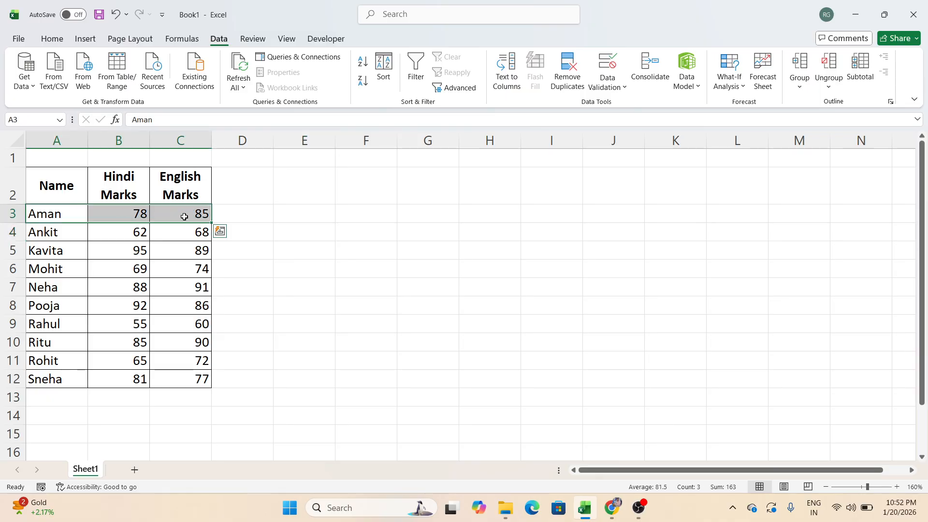
left_click(61, 39)
left_click(204, 85)
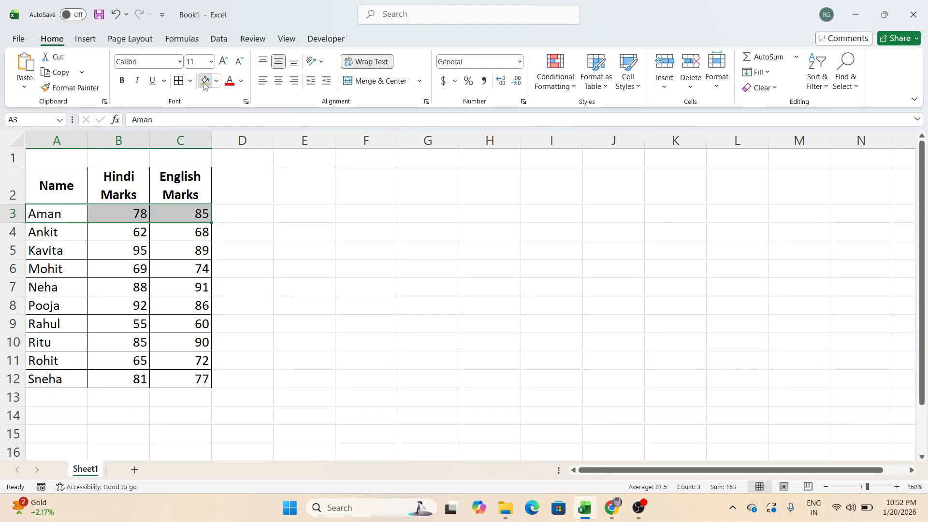
left_click_drag(68, 288, 181, 289)
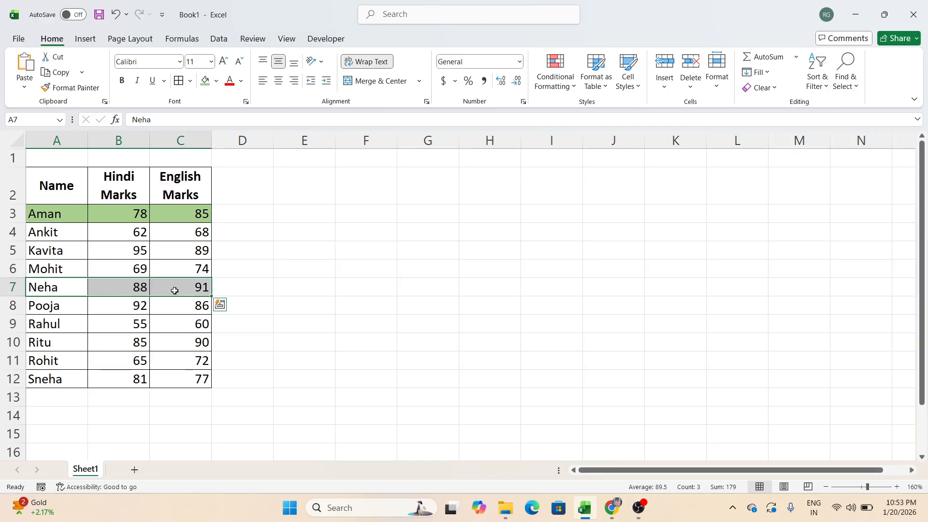
left_click(205, 81)
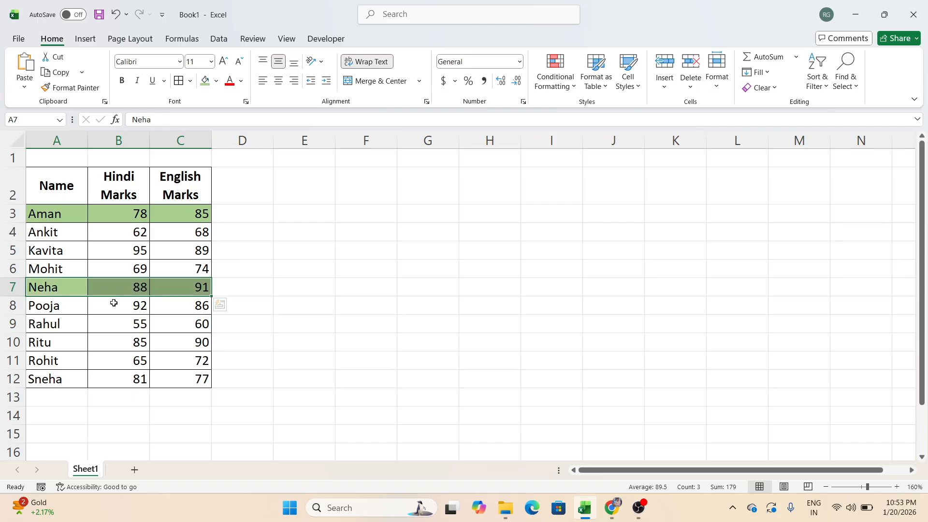
left_click_drag(68, 343, 193, 339)
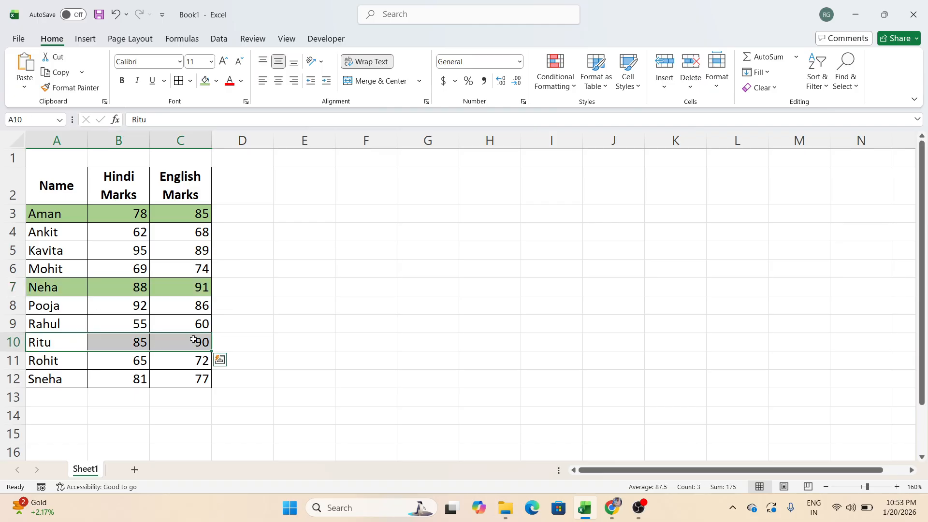
left_click(204, 81)
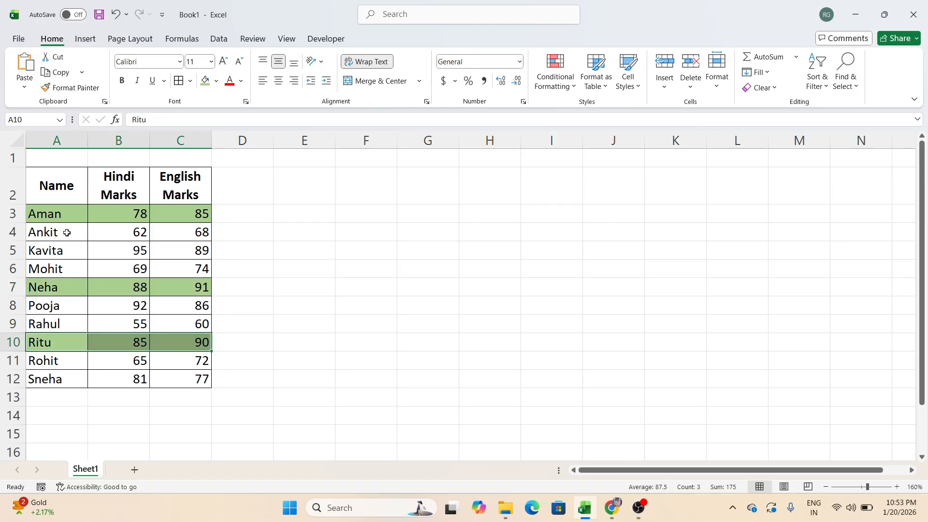
Fill the table rows A4:C4, A5:C5 and A11:C11 with light gold.
left_click_drag(70, 232, 184, 232)
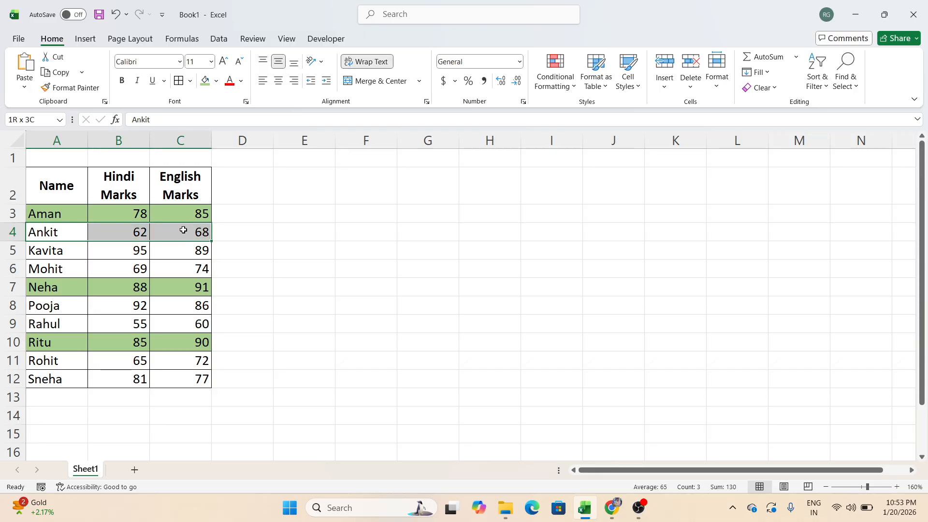
left_click(216, 80)
left_click(325, 161)
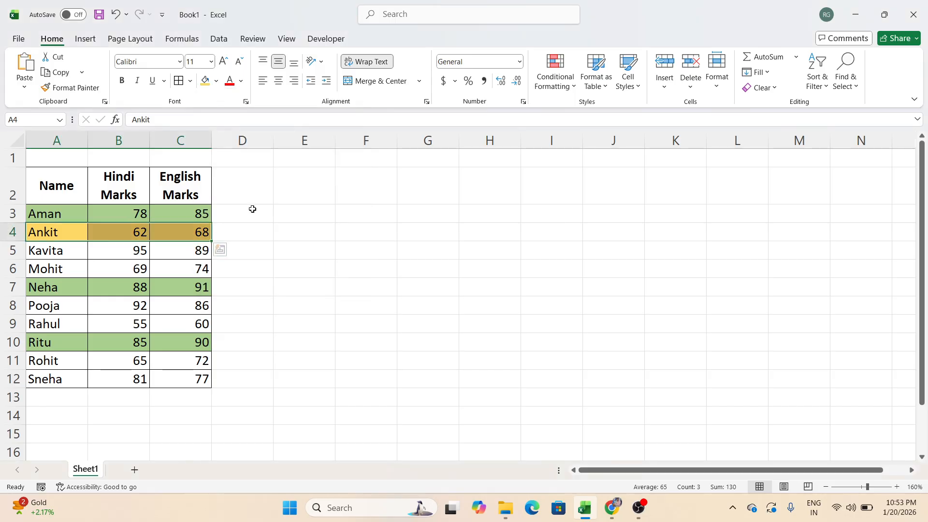
left_click_drag(75, 250, 191, 259)
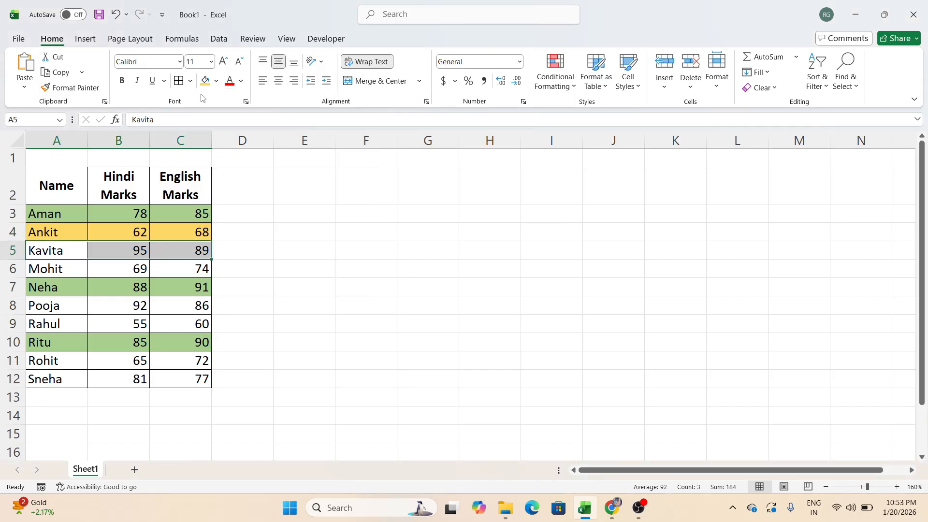
left_click(205, 81)
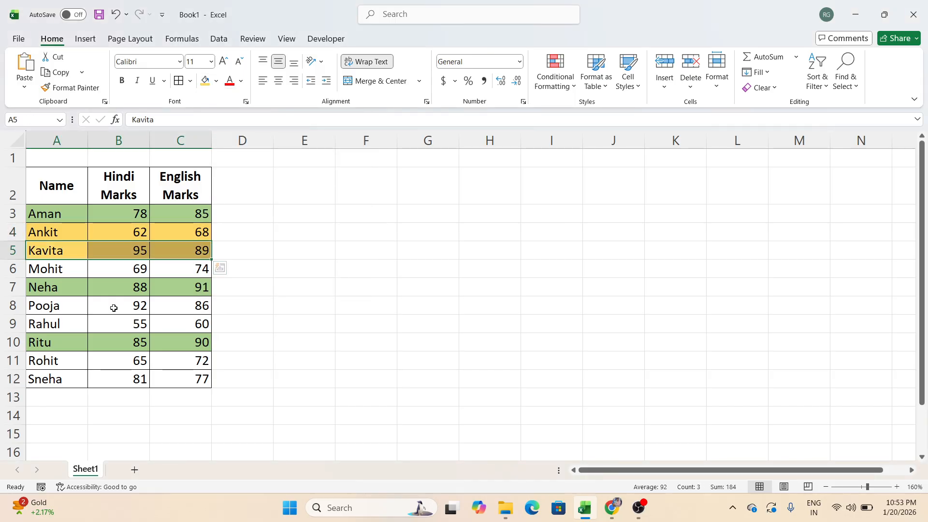
left_click(62, 375)
double_click(65, 363)
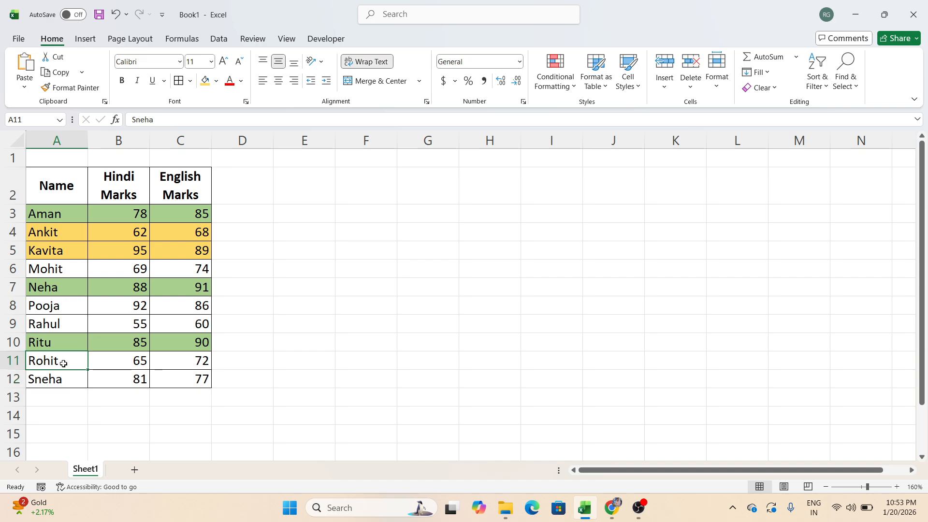
left_click(97, 364)
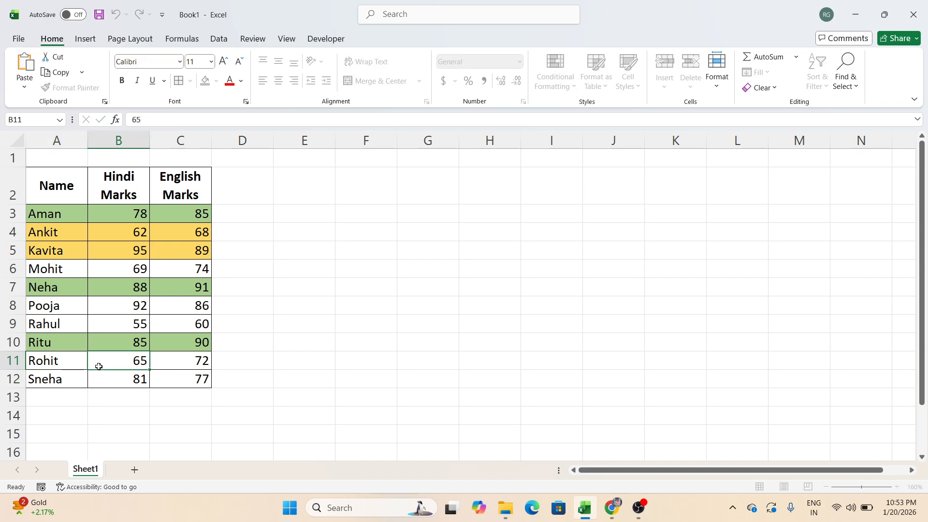
left_click_drag(71, 366, 178, 363)
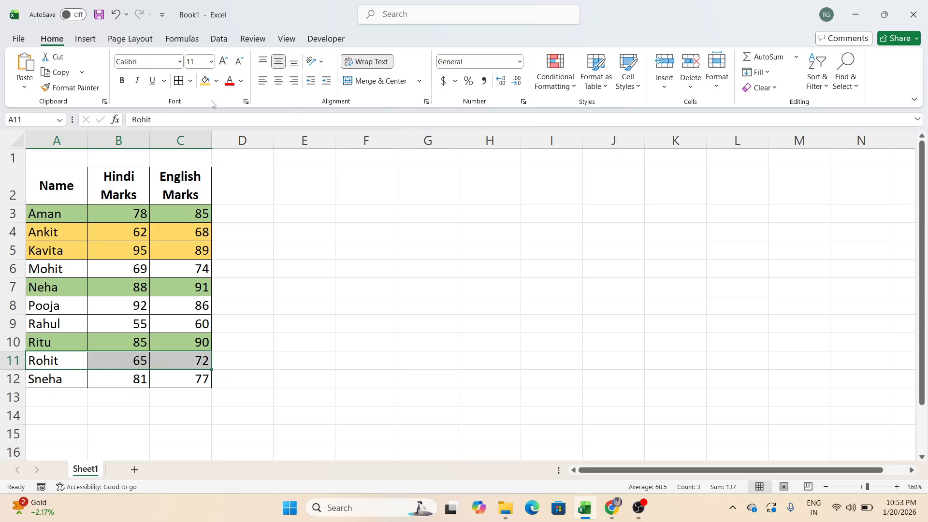
left_click(207, 81)
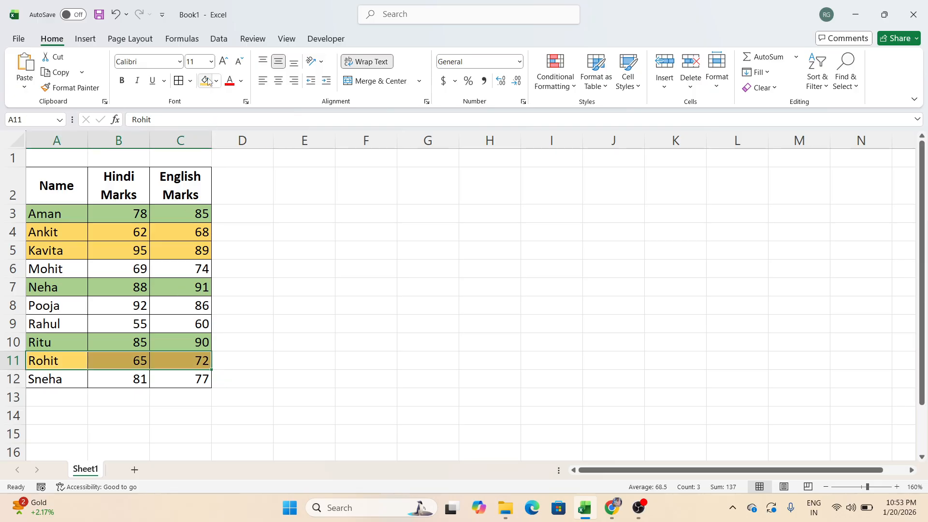
Fill the remaining uncolored table rows 6, 8, 9 and 12 in columns A to C with light blue.
left_click(60, 273)
left_click_drag(60, 272, 152, 273)
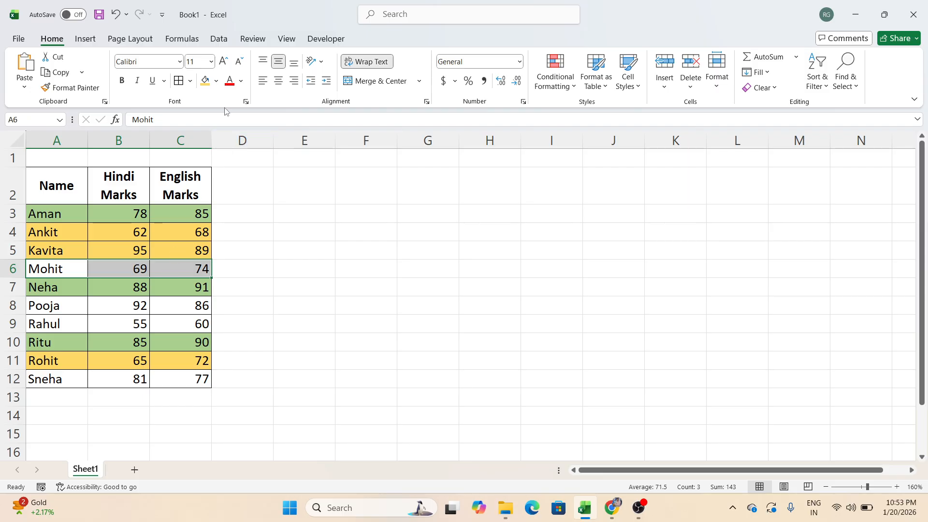
left_click(216, 81)
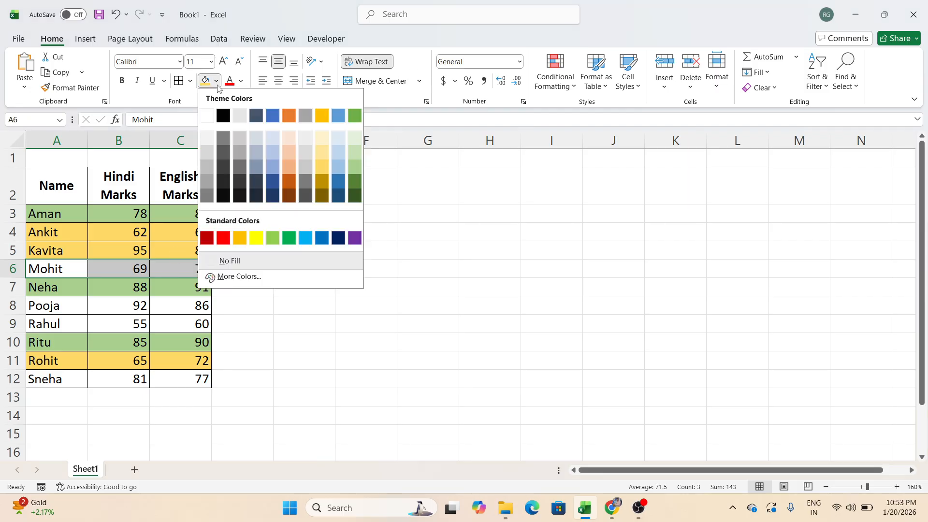
left_click(279, 139)
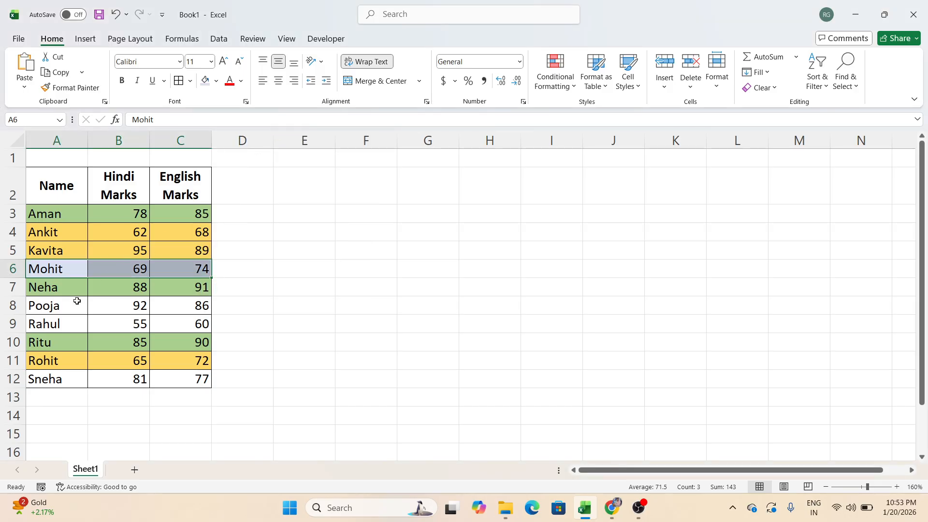
left_click_drag(78, 300, 196, 304)
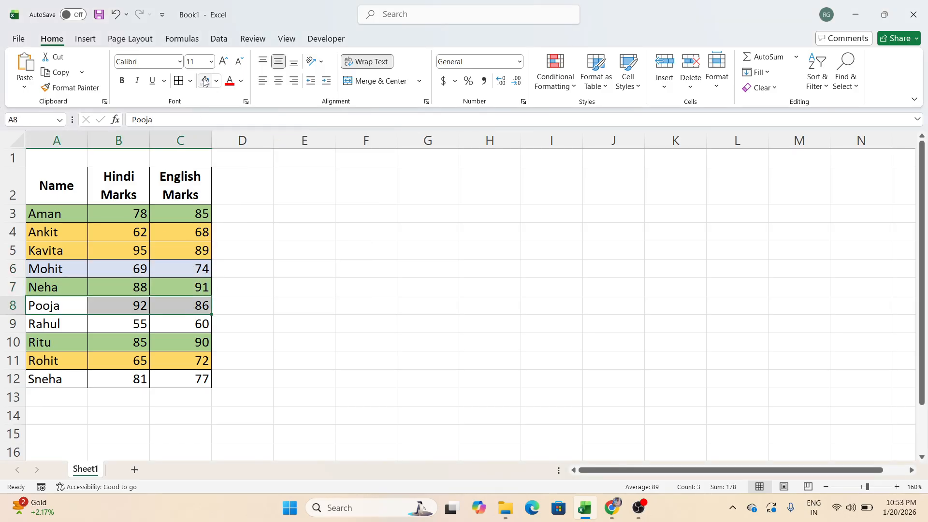
left_click(205, 81)
left_click_drag(138, 312, 175, 321)
left_click(202, 87)
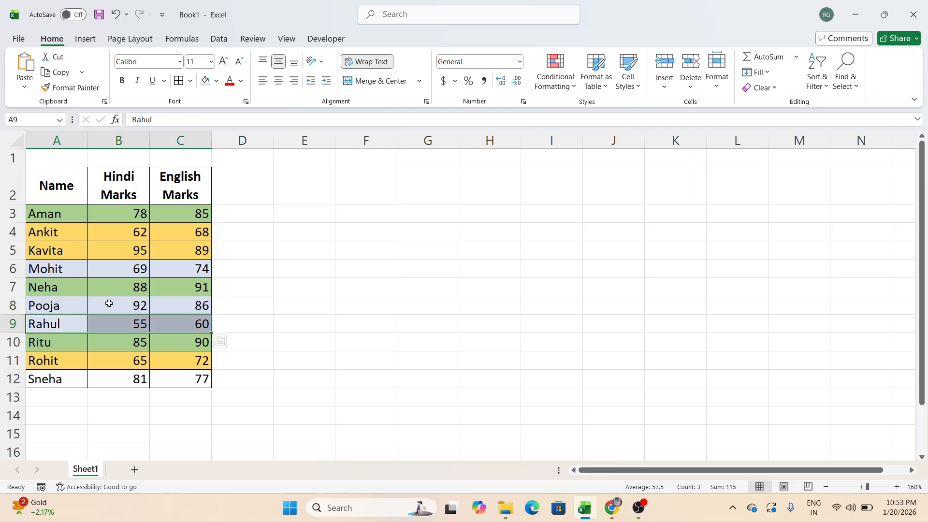
left_click(87, 382)
left_click_drag(88, 382, 173, 376)
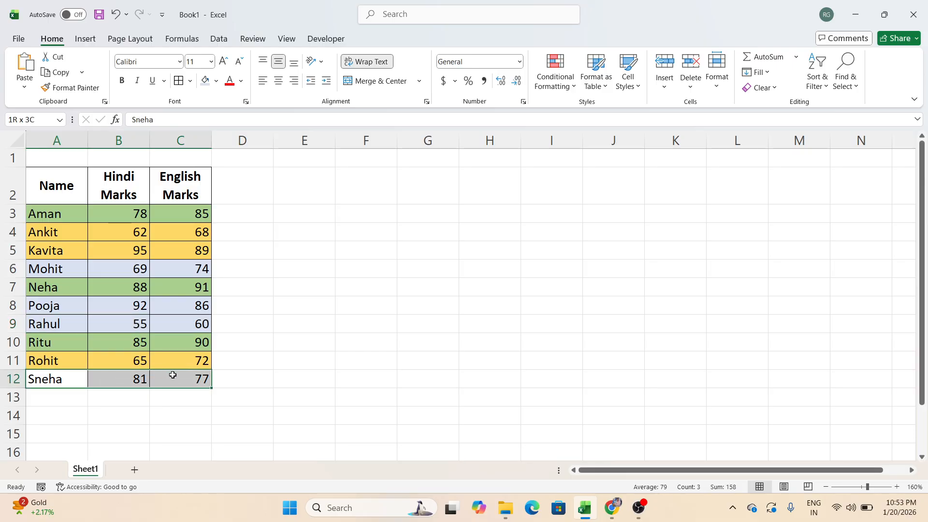
left_click(206, 80)
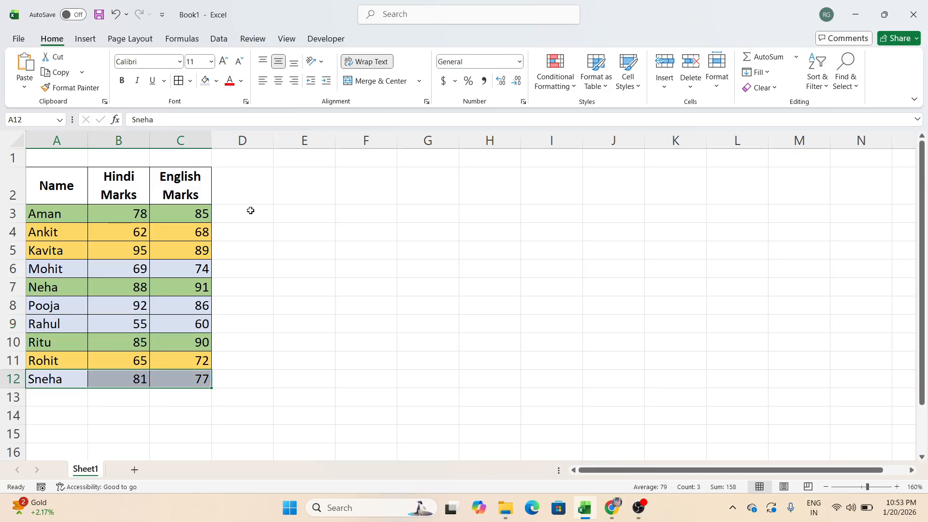
left_click(265, 236)
left_click(292, 240)
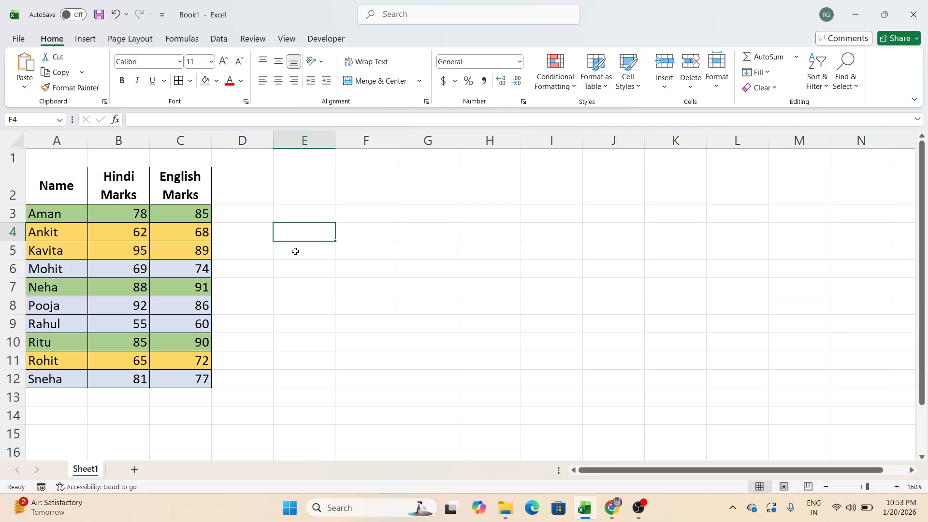
Start a custom sort of the marks table A2:C12 by the Name column, based on cell color.
left_click_drag(77, 184, 156, 377)
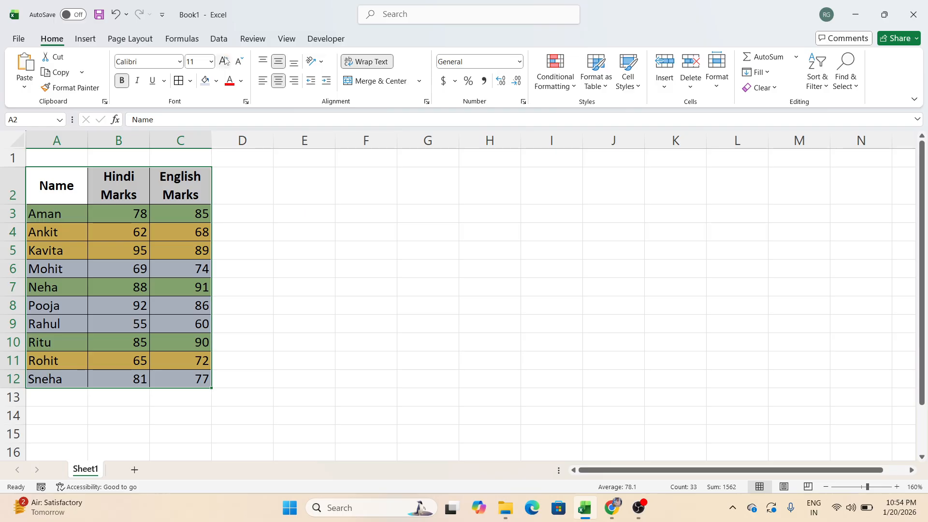
left_click(220, 39)
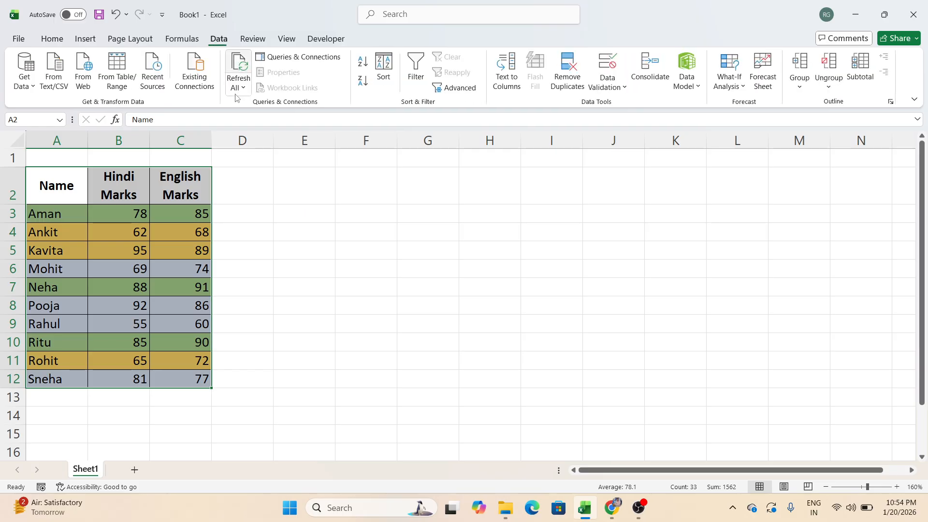
left_click(385, 82)
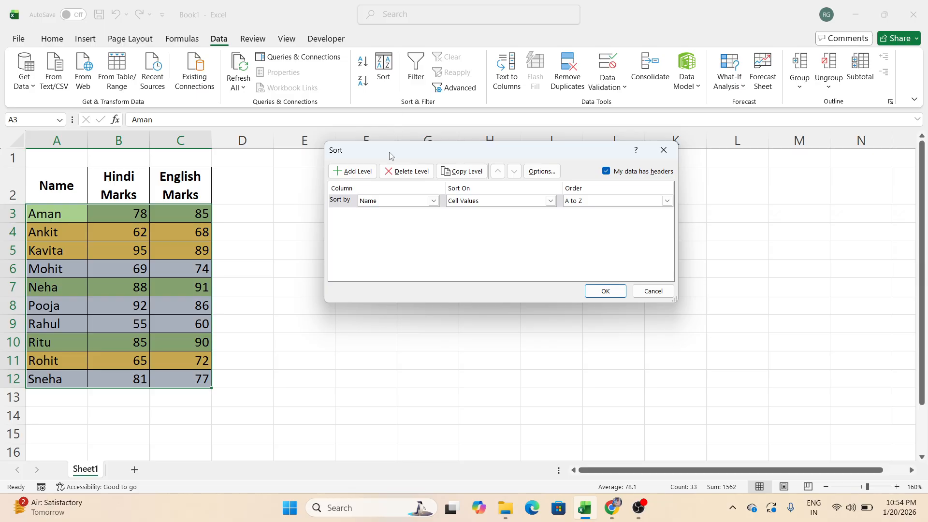
left_click_drag(389, 158, 344, 155)
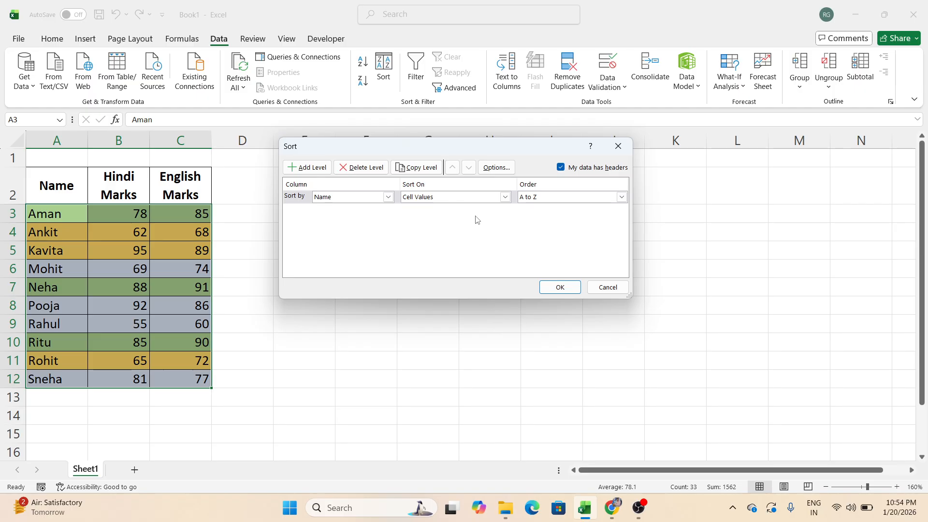
left_click(505, 198)
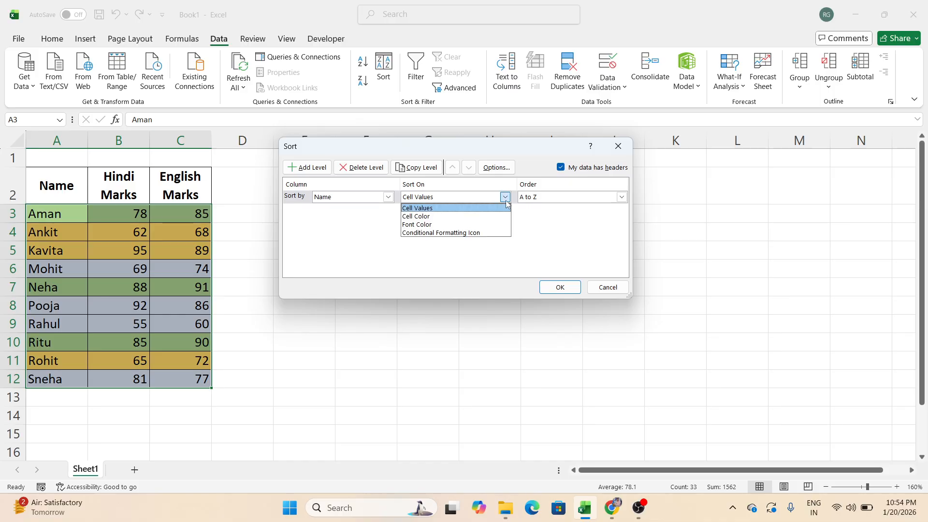
left_click(437, 219)
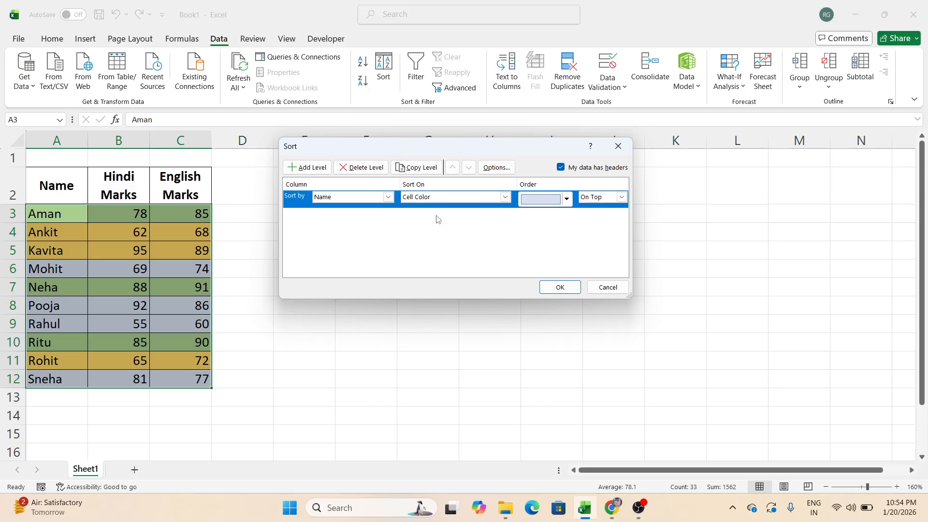
Set light blue as the sort color, place it on top, and apply the sort.
left_click(567, 200)
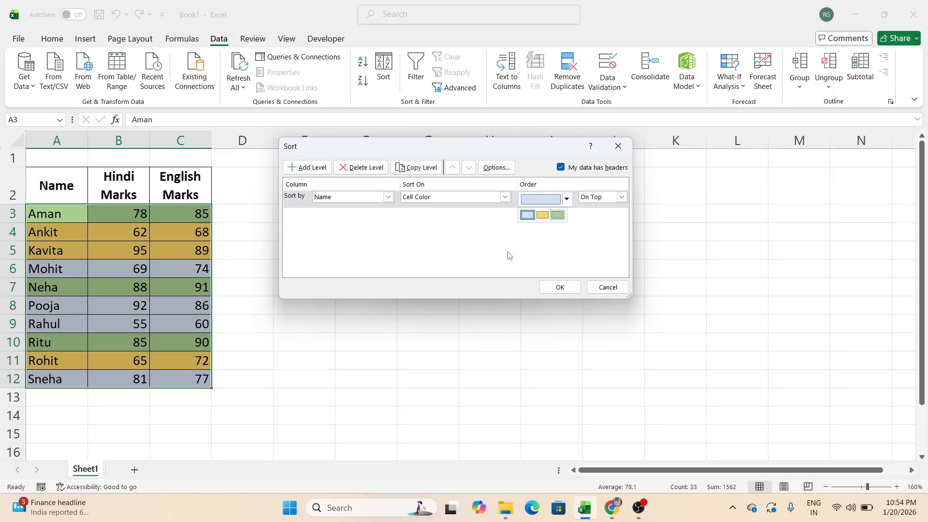
left_click(532, 218)
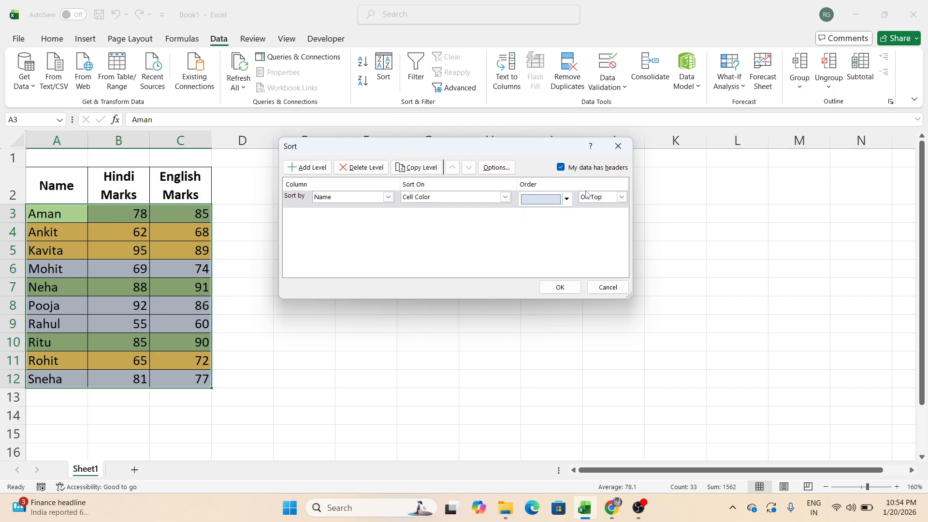
left_click(622, 198)
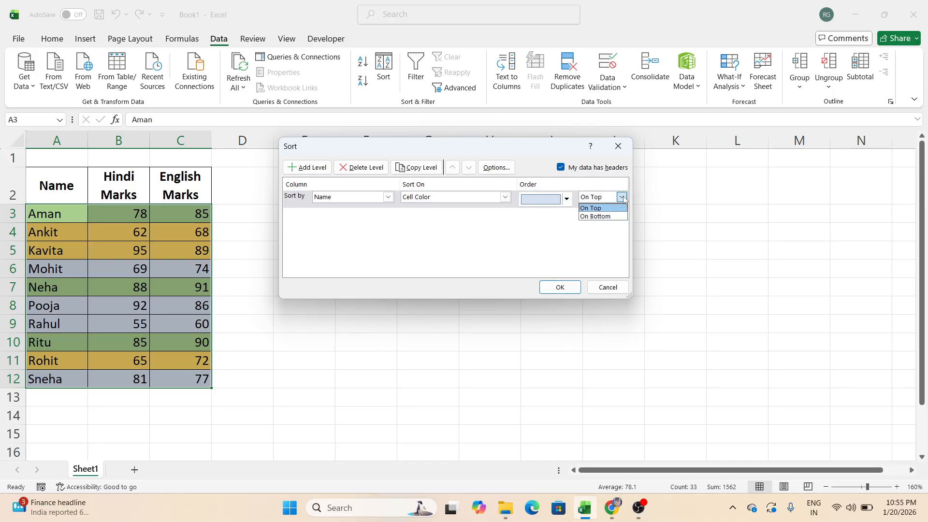
left_click(603, 212)
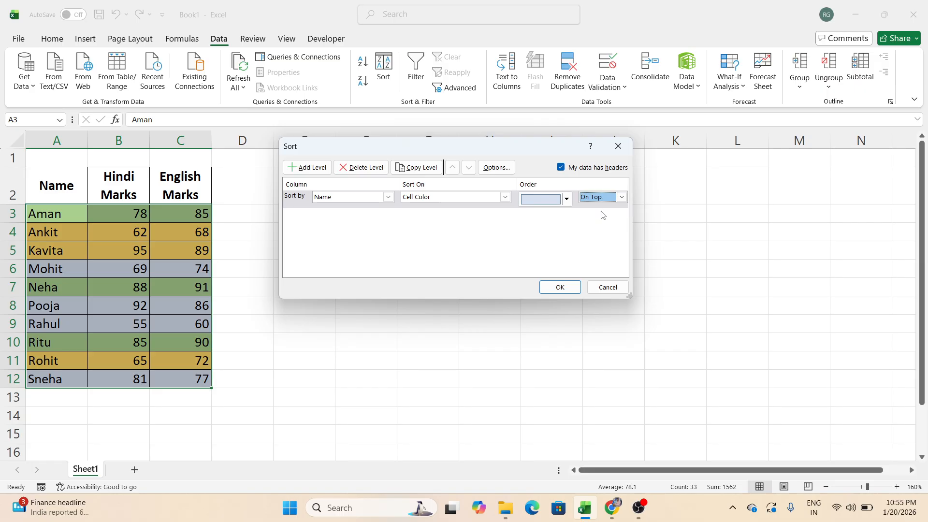
left_click(559, 288)
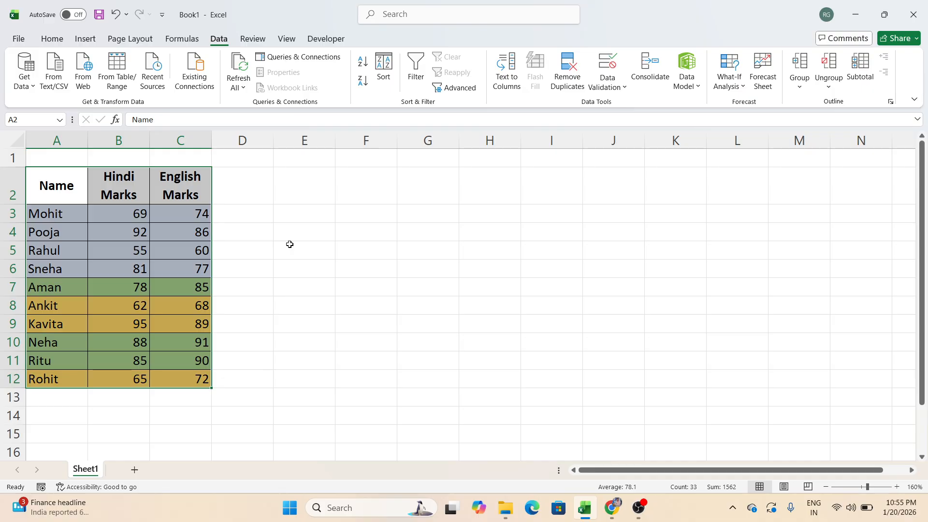
Custom sort the marks table again by the cell color of the Name column, placing light green on the bottom.
left_click(382, 85)
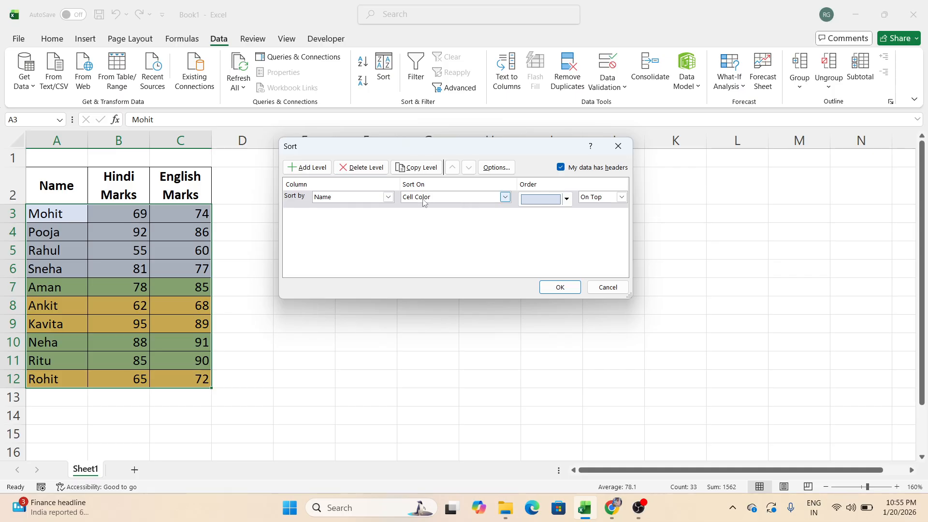
left_click(573, 205)
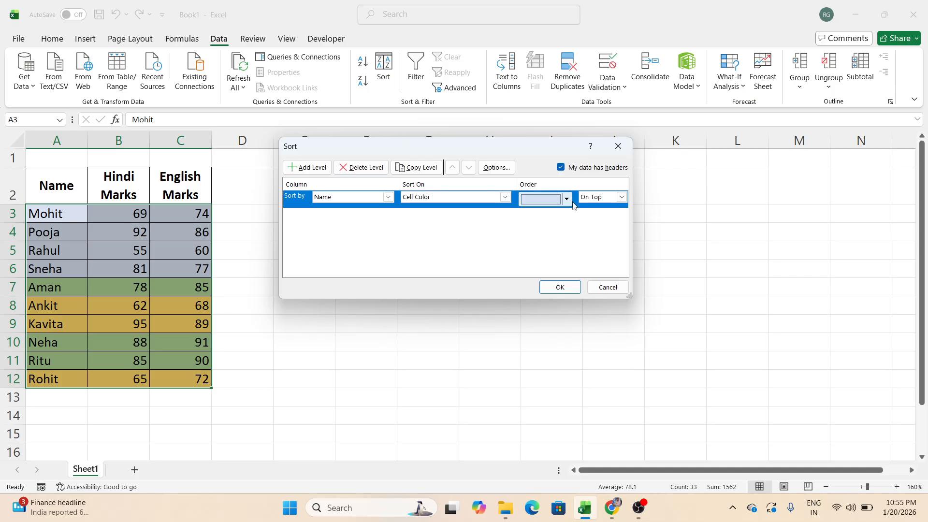
left_click(568, 204)
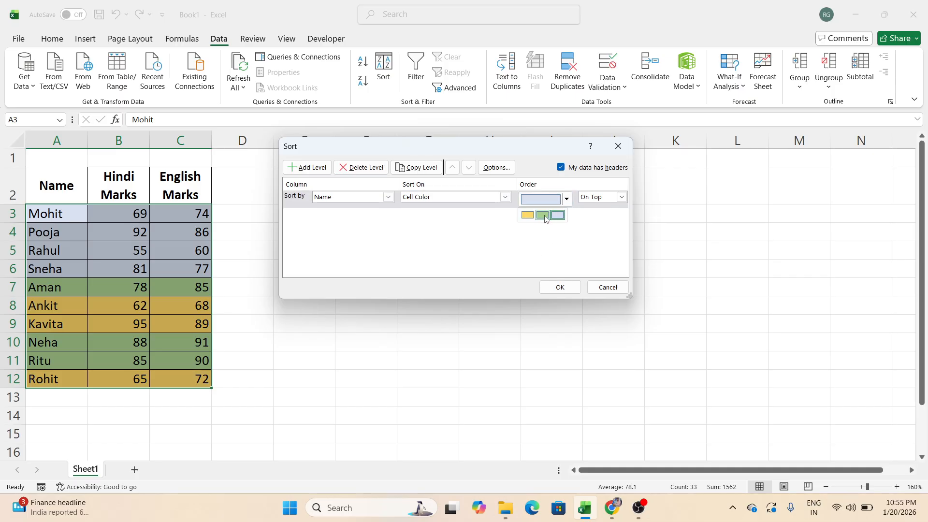
left_click(545, 216)
left_click(621, 197)
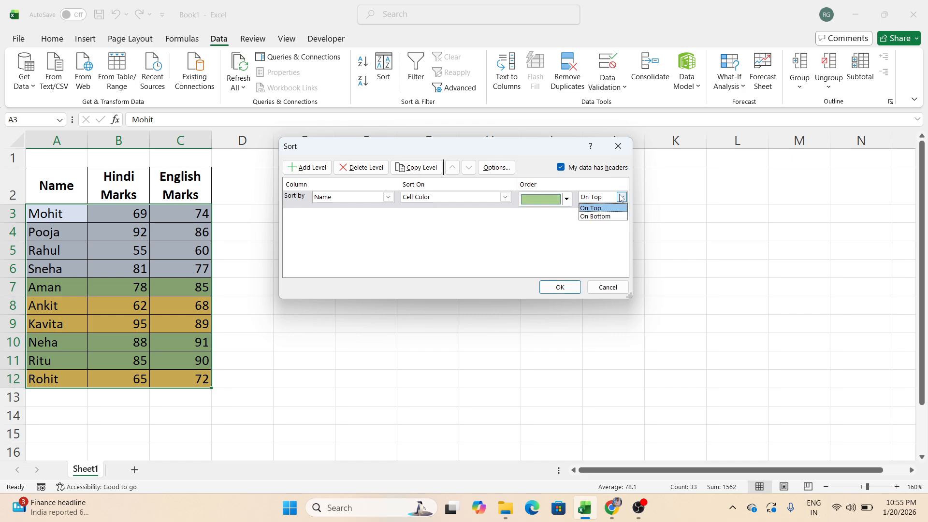
left_click(603, 217)
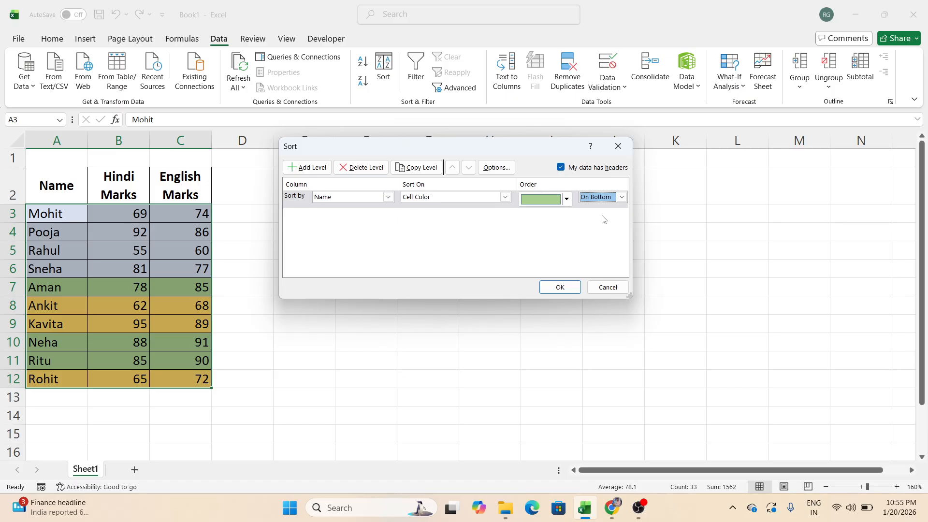
left_click(561, 287)
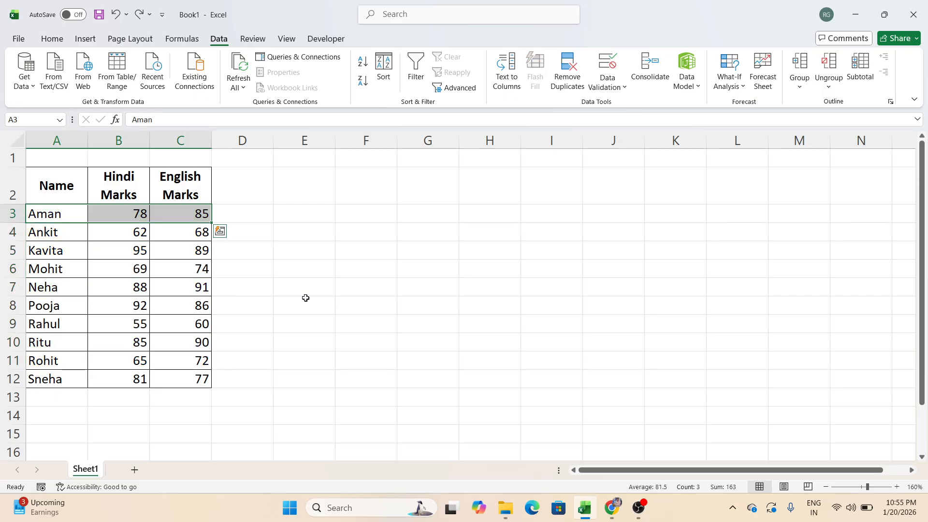
Turn on filtering for the header row of the marks table A2:C12.
left_click(326, 256)
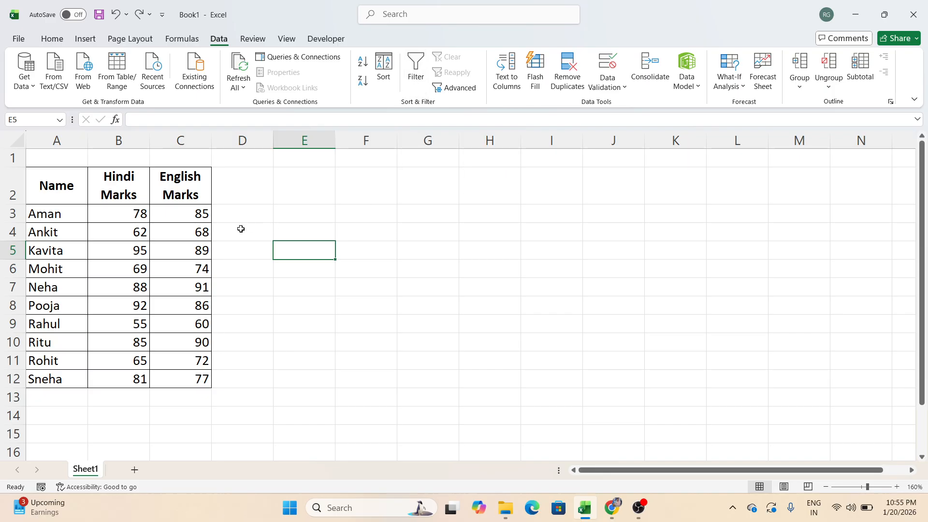
left_click_drag(82, 183, 162, 378)
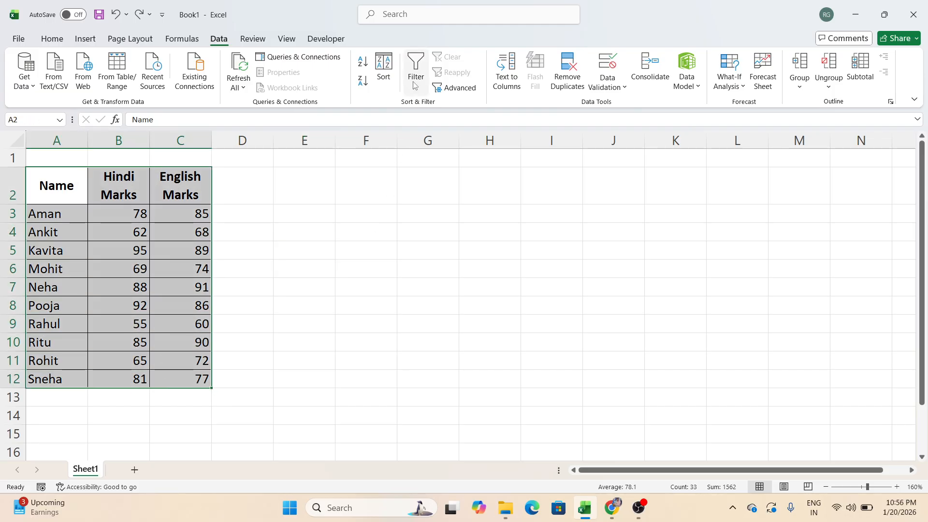
left_click(414, 83)
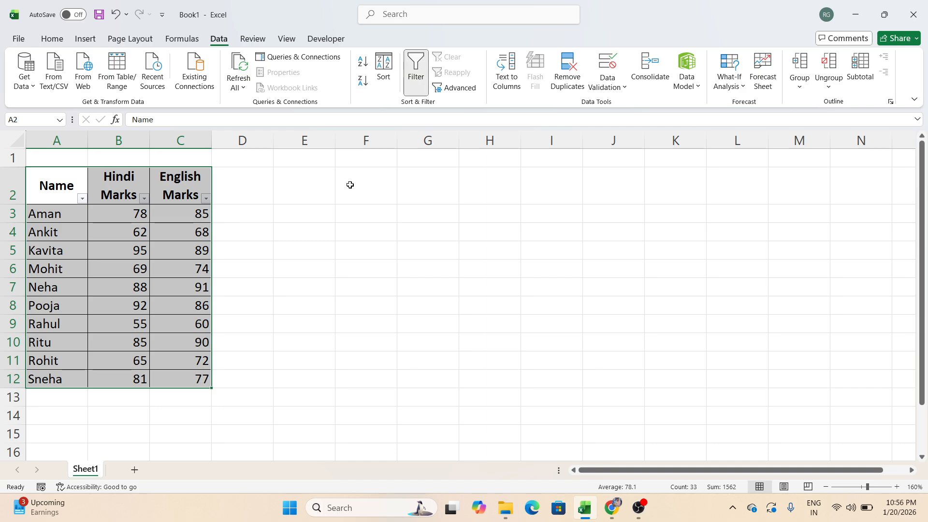
left_click(316, 244)
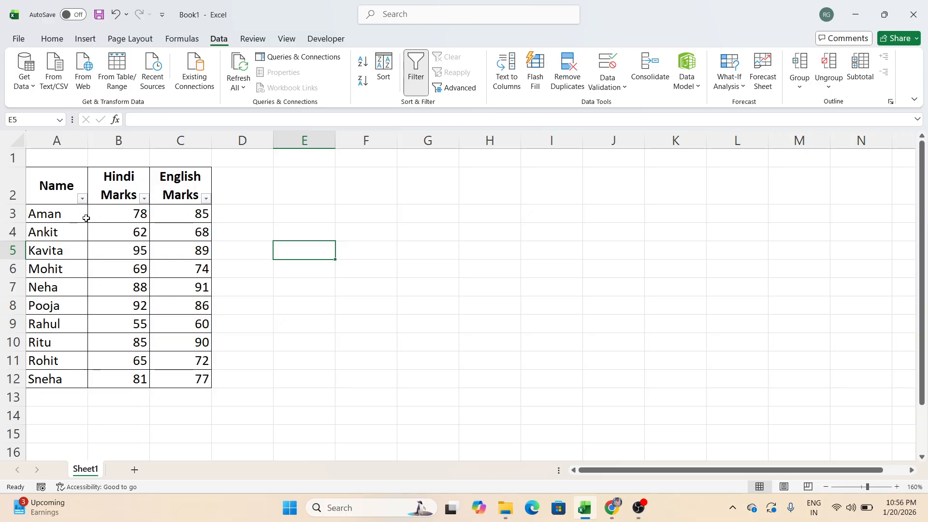
Filter the Name column to hide the students in rows 3, 7 and 10.
left_click(82, 199)
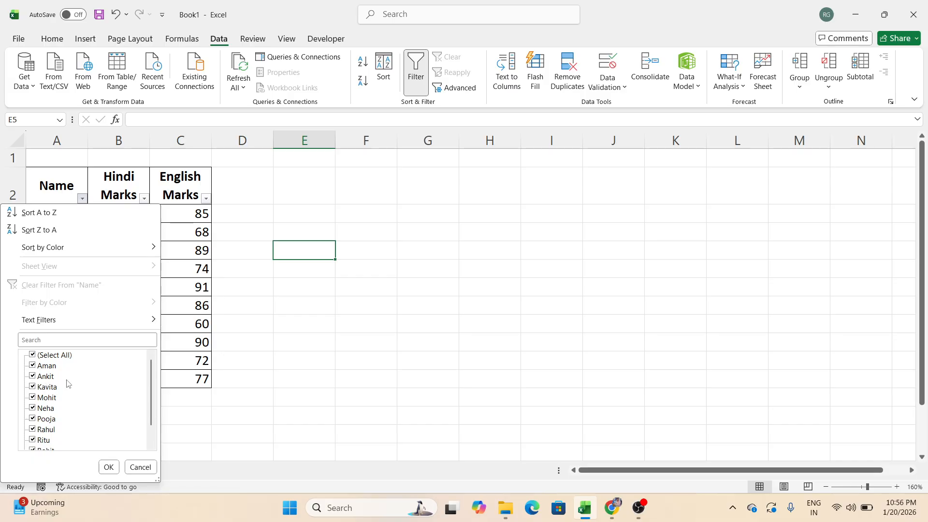
scroll(68, 384, "down", 1)
scroll(84, 385, "up", 1)
left_click(36, 366)
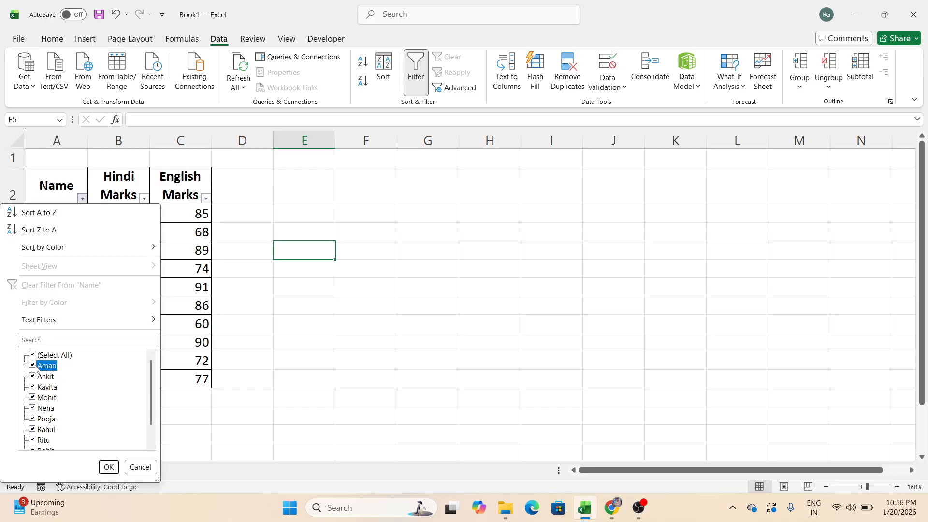
left_click(34, 409)
scroll(70, 408, "down", 1)
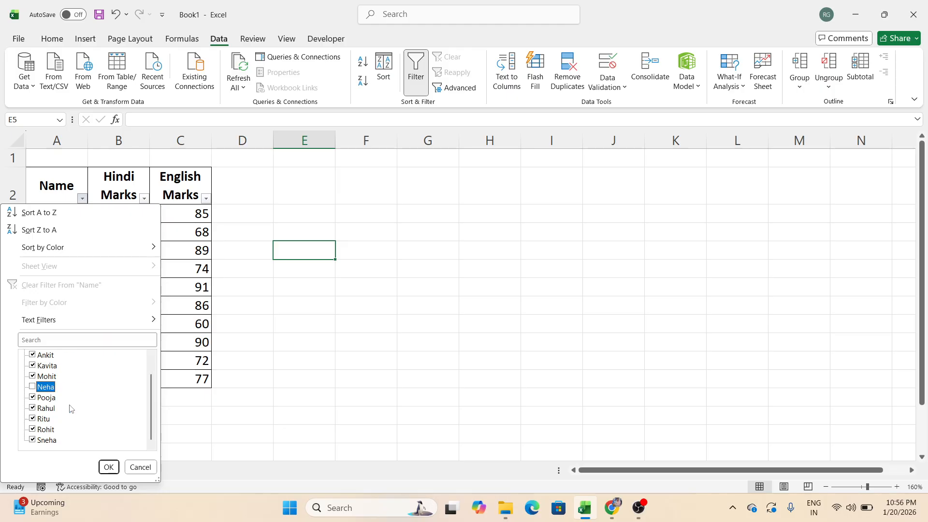
left_click(33, 419)
scroll(92, 412, "up", 1)
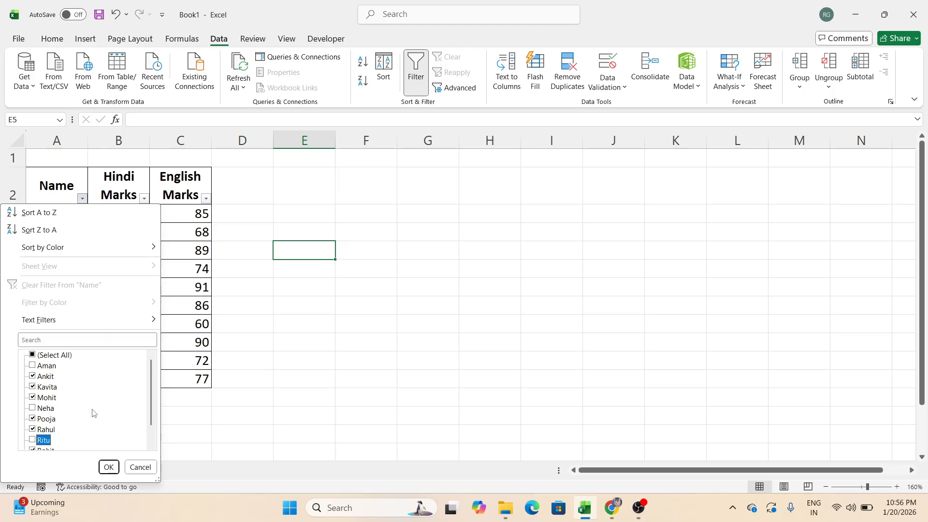
scroll(93, 412, "down", 1)
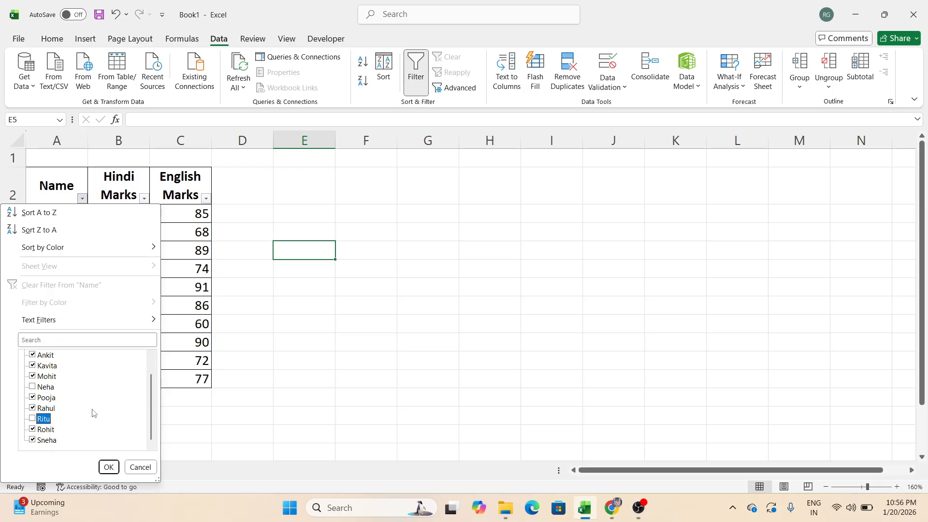
left_click(108, 467)
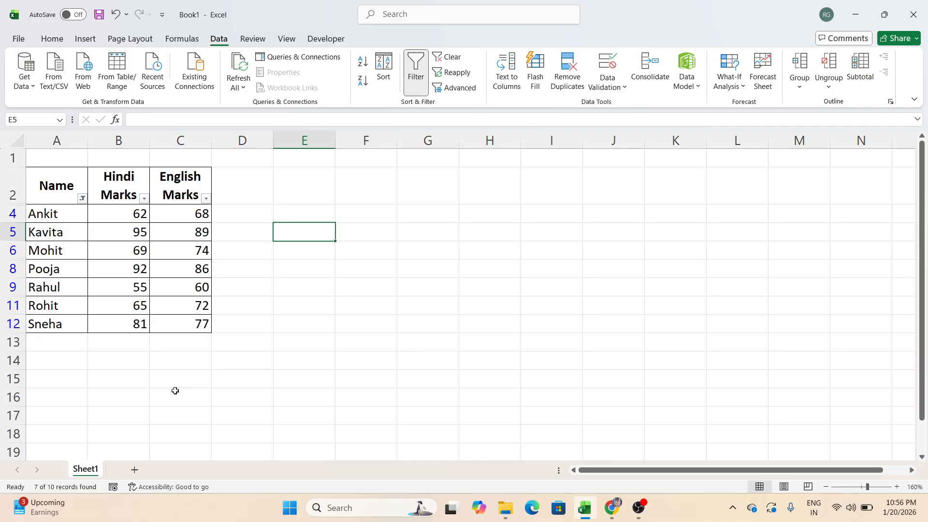
Include the row 3 student in the Name filter again, and then select all names to restore the full list.
left_click(82, 199)
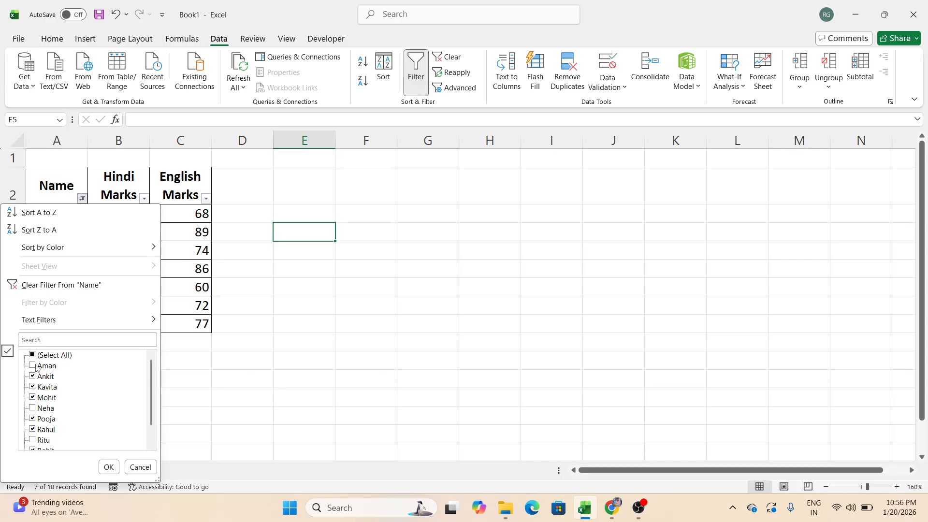
left_click(37, 368)
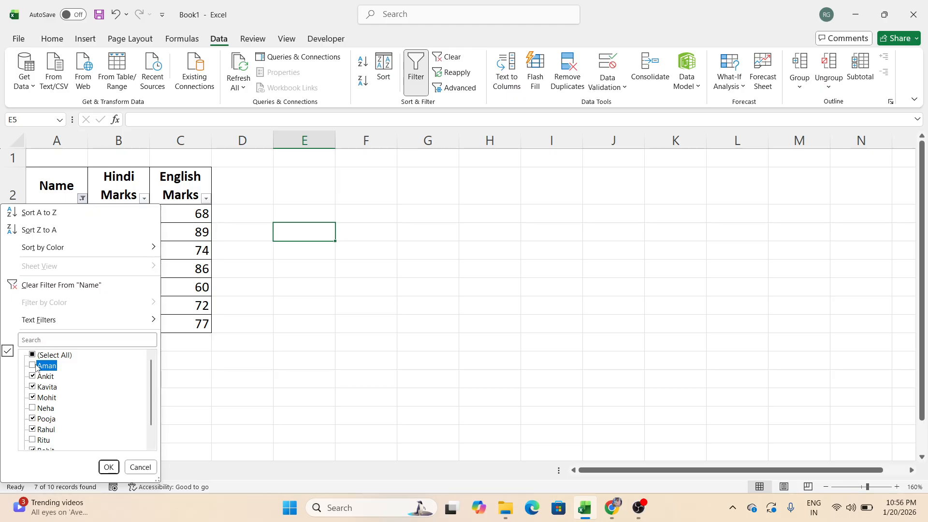
left_click(109, 467)
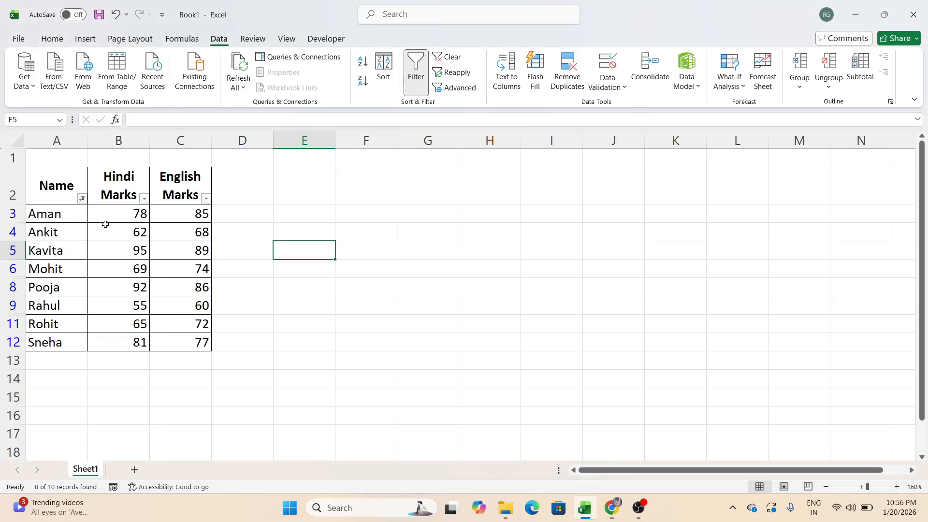
left_click(82, 199)
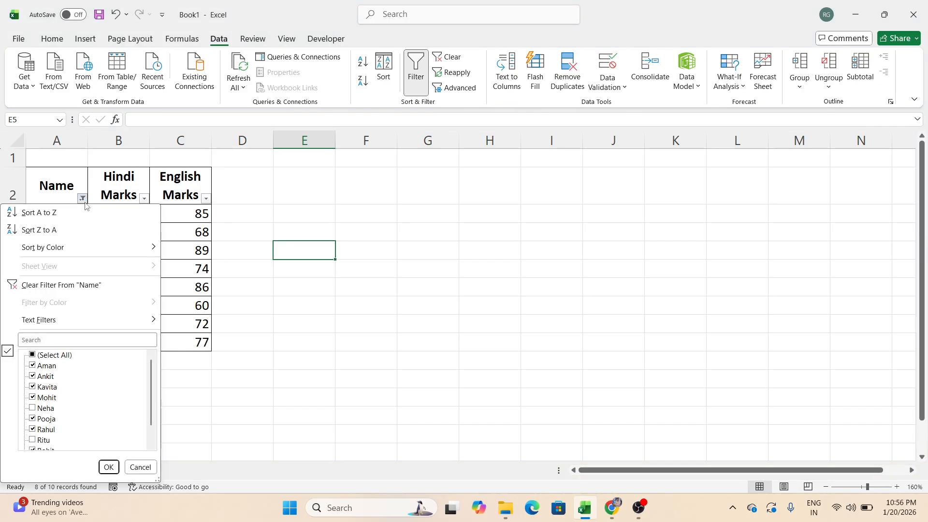
left_click(63, 355)
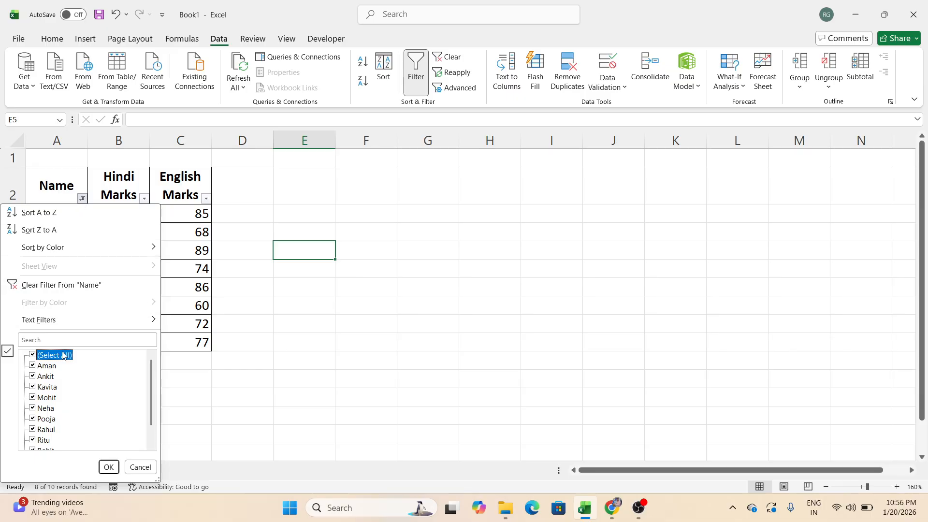
left_click(108, 467)
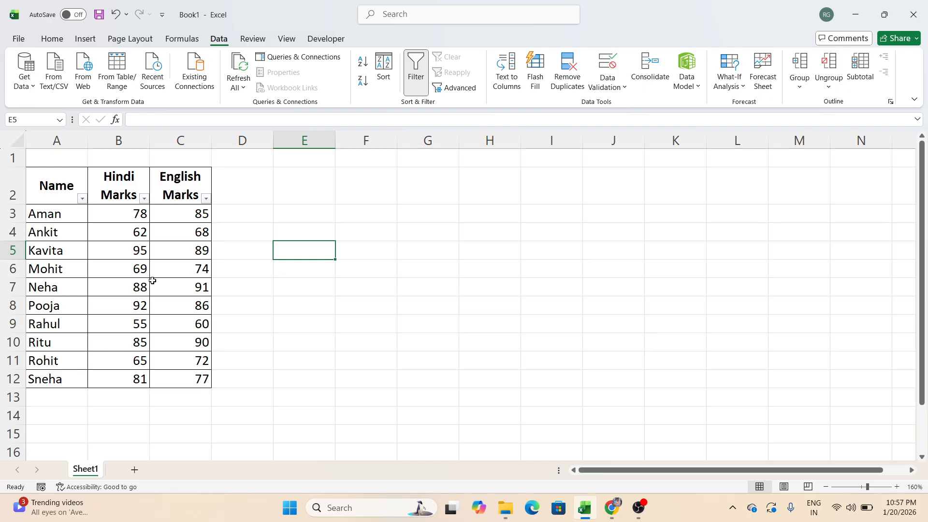
Turn off filtering for the marks table A2:C12 and deselect the table.
left_click_drag(60, 187, 168, 377)
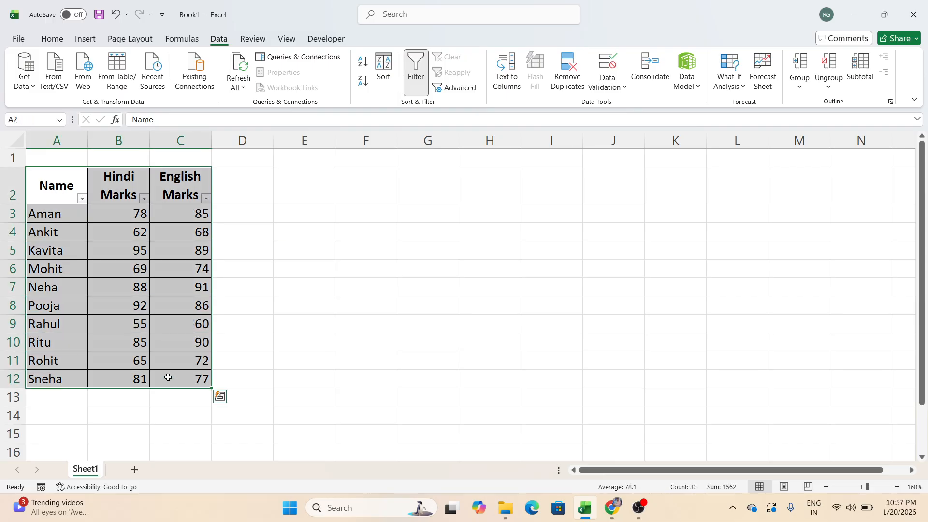
left_click(406, 81)
left_click(331, 231)
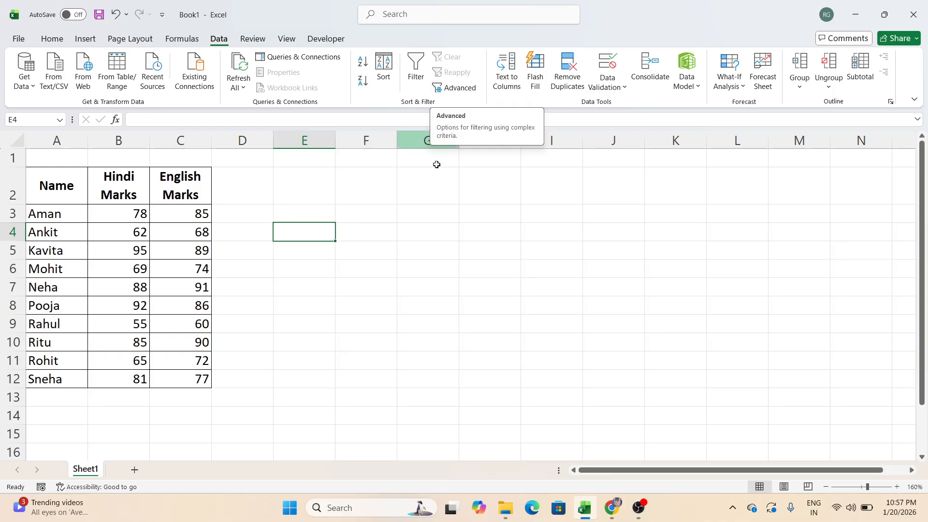
Enter a filter criteria range beside the marks table, with the heading Name in E4 and A in E5.
type("Name")
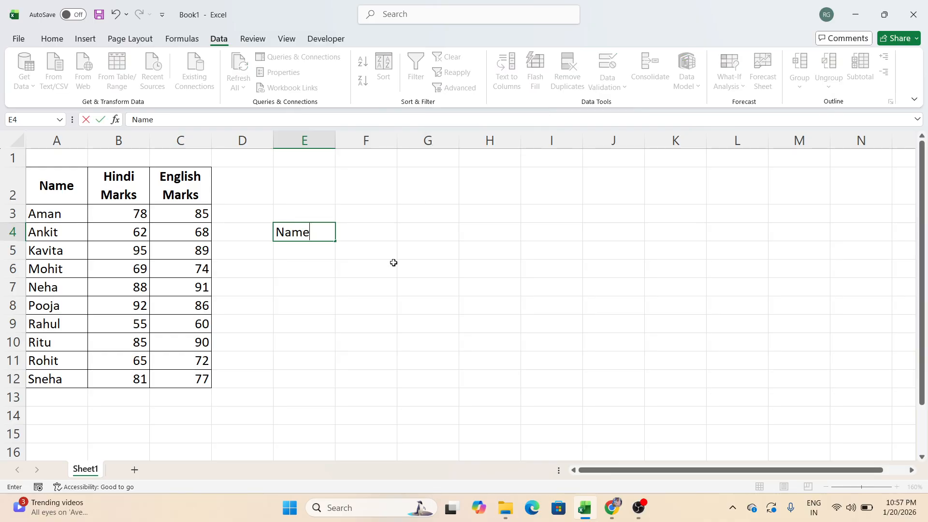
key("Return")
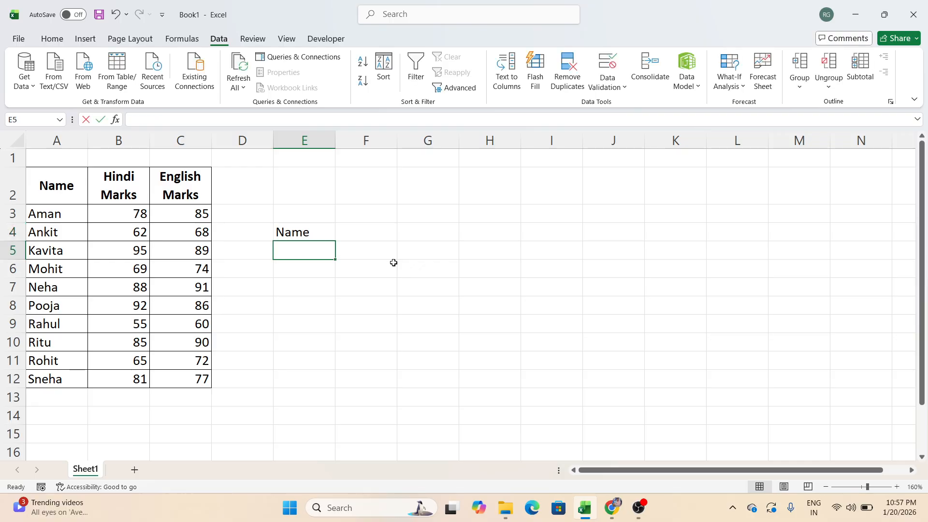
type("A")
key("Return")
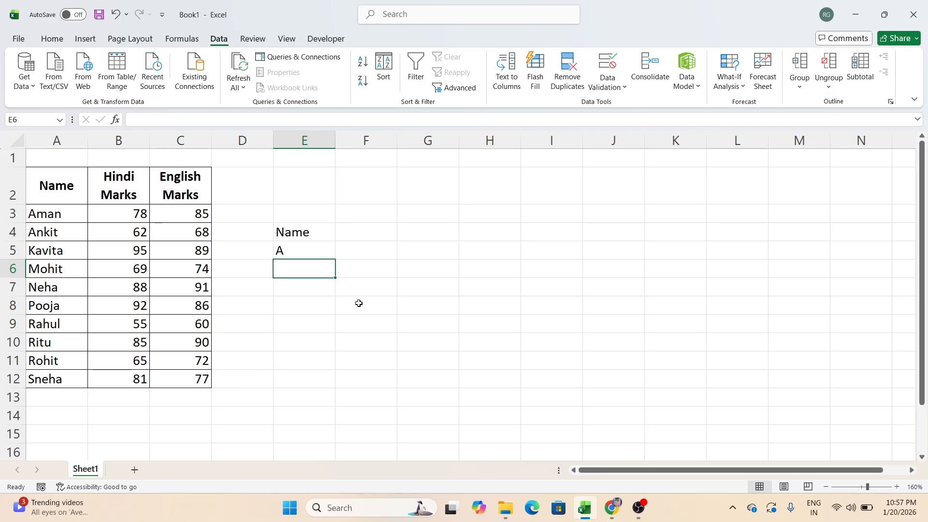
Apply an Advanced Filter in place to the list A2:C12, using E4:E5 as the criteria range.
left_click(383, 255)
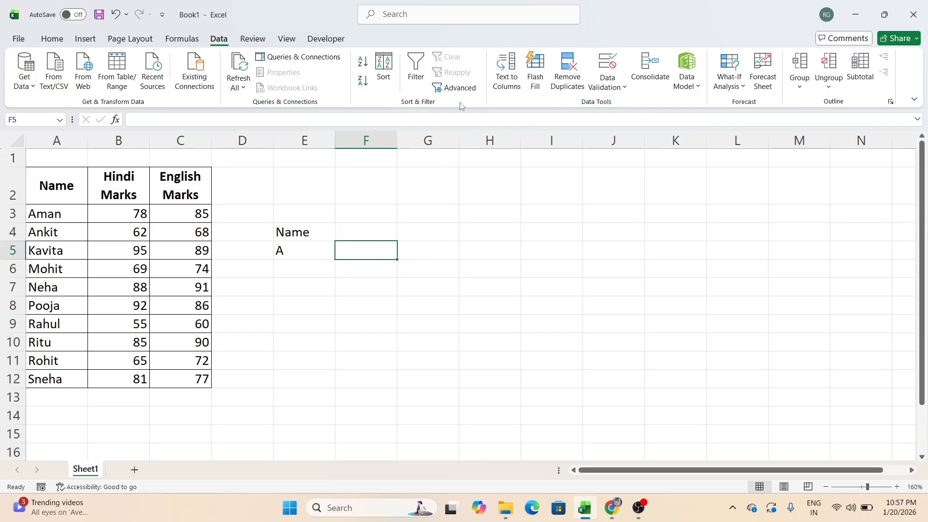
left_click(457, 88)
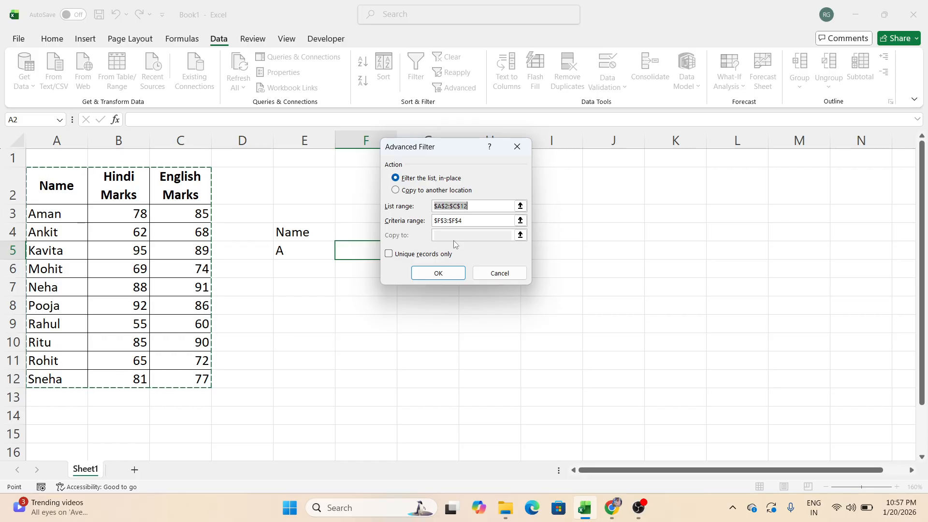
left_click(470, 221)
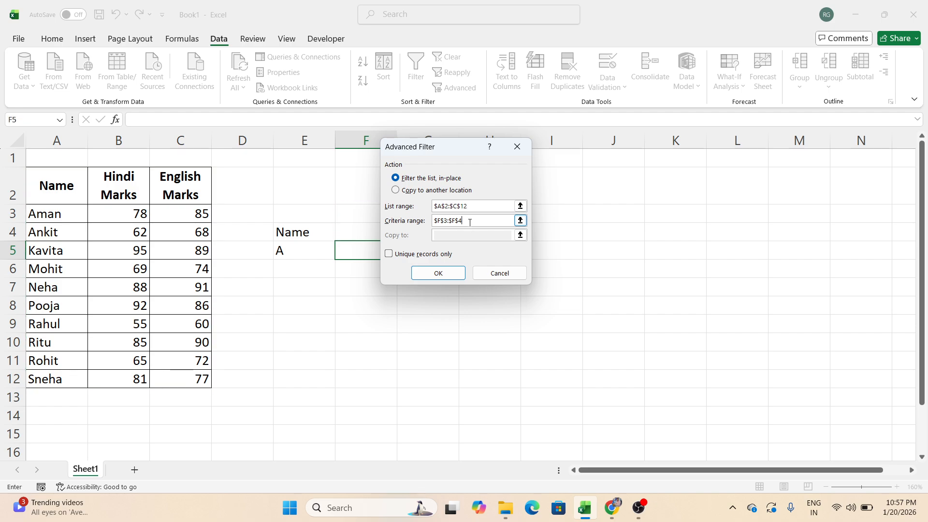
key("BackSpace")
key("BackSpace")
key("BackSpace")
key("BackSpace")
key("BackSpace")
key("BackSpace")
key("BackSpace")
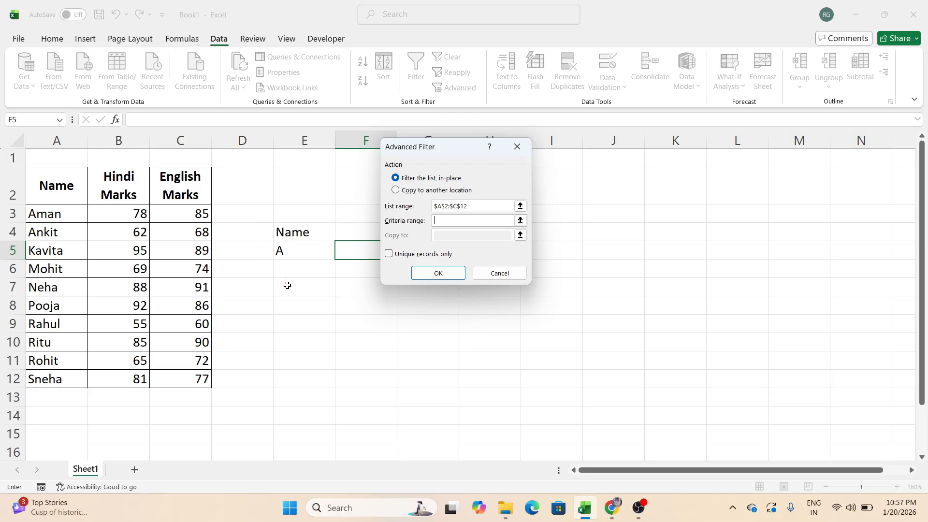
left_click_drag(302, 233, 301, 246)
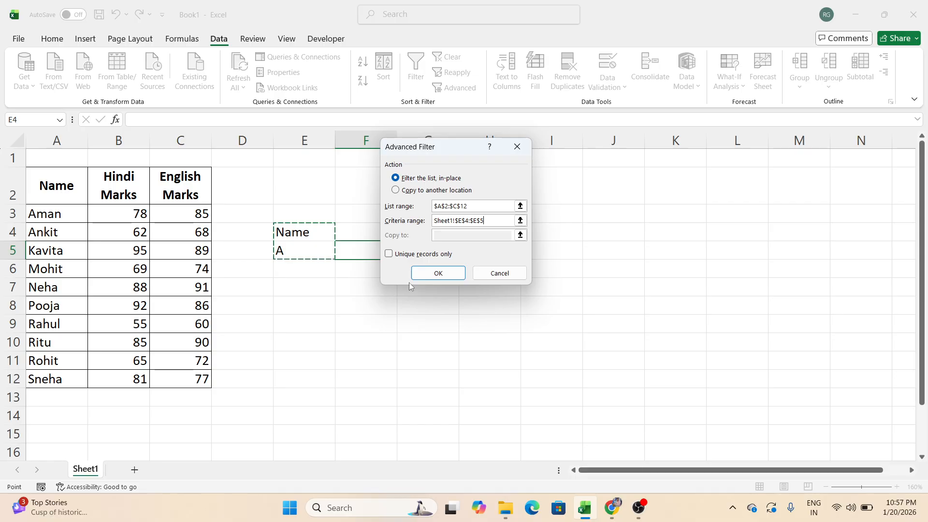
left_click(425, 274)
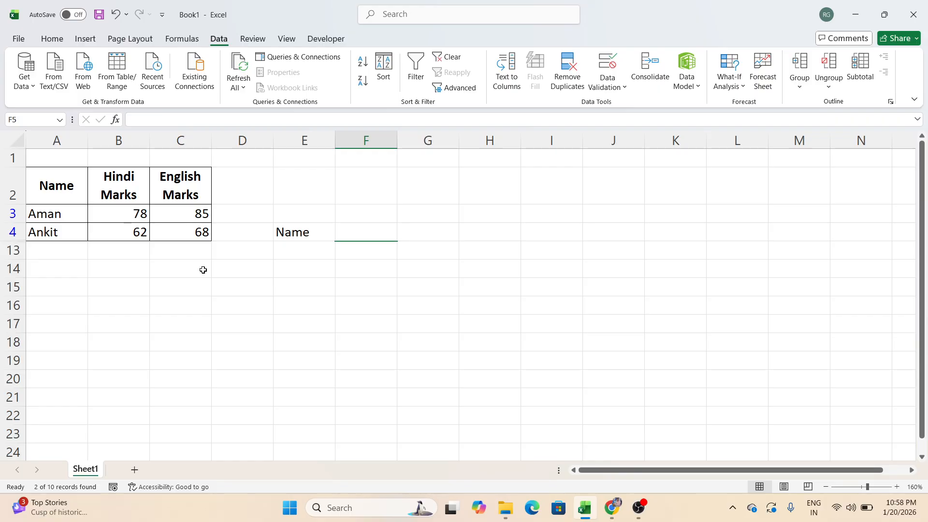
Clear the advanced filter from the marks table to restore all its rows.
left_click(450, 58)
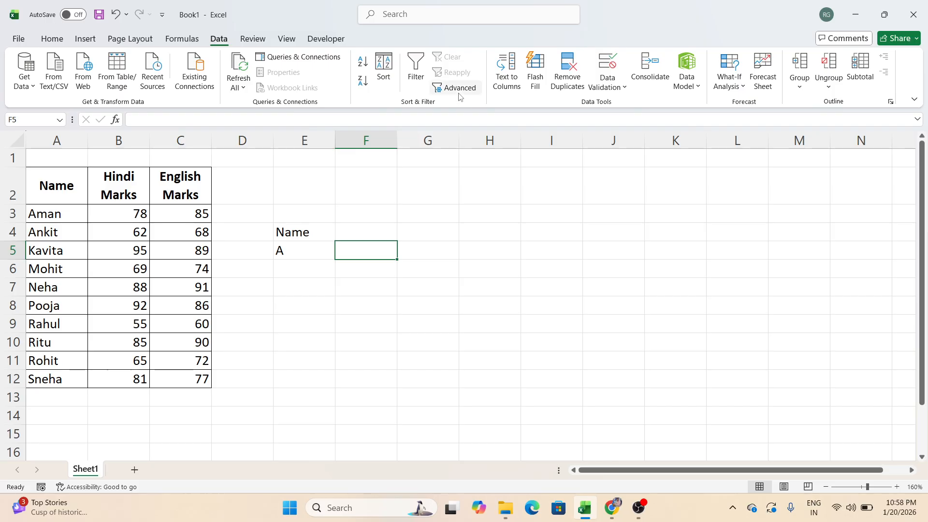
left_click(435, 233)
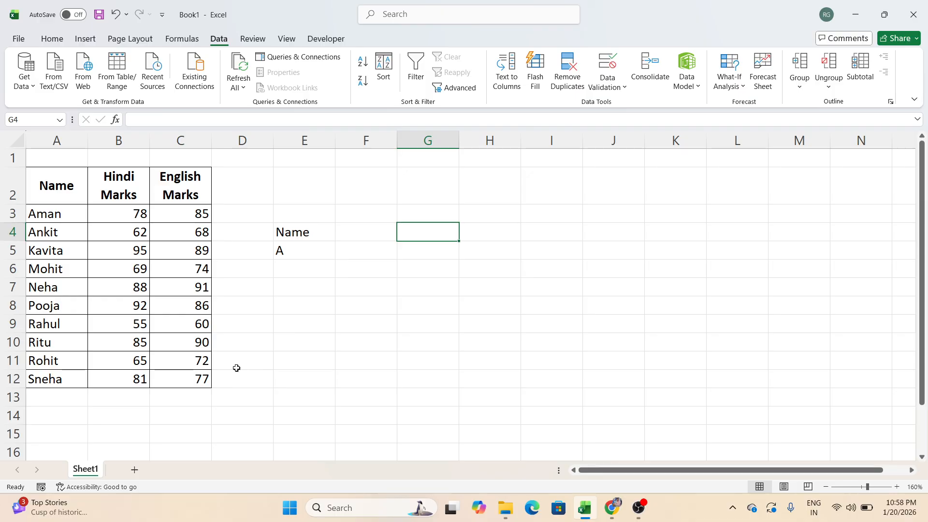
left_click(414, 217)
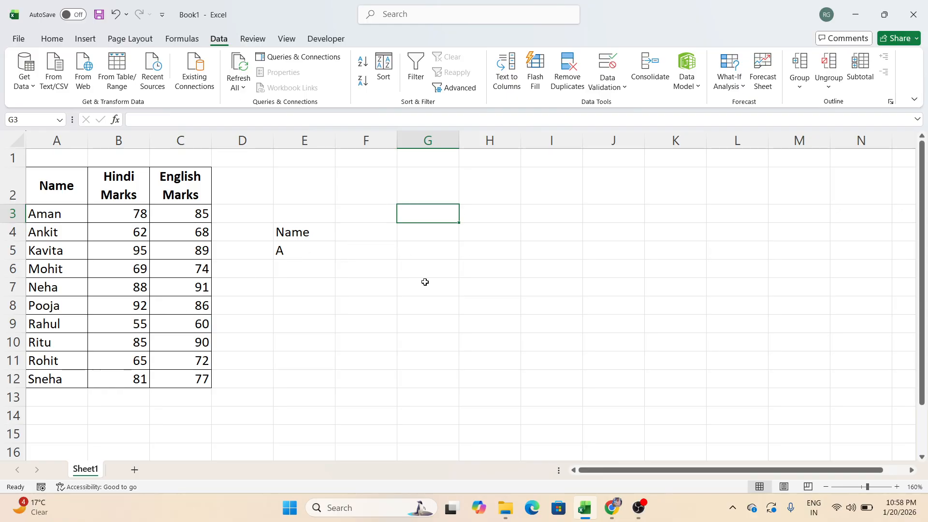
Set up an Advanced Filter that copies to another location, with list range A2:C12 and criteria range E4:E5.
left_click(457, 89)
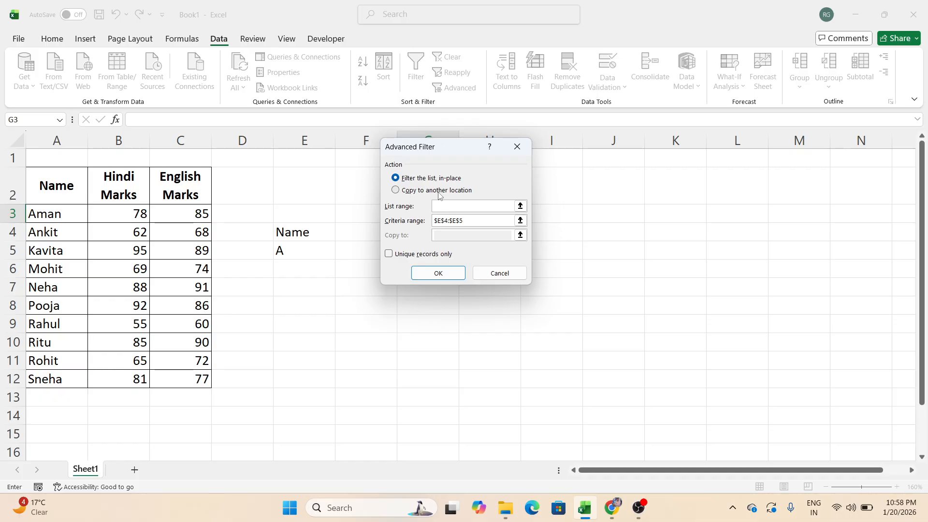
left_click(412, 193)
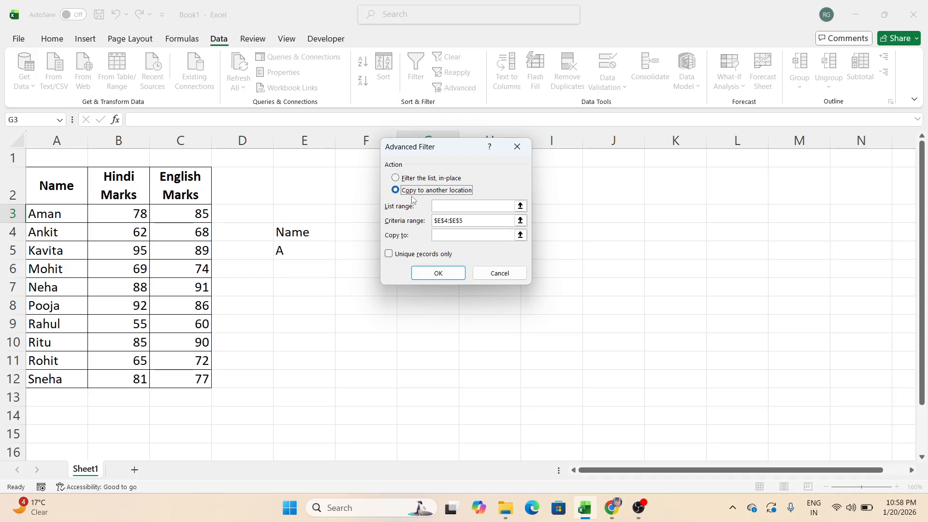
left_click(437, 207)
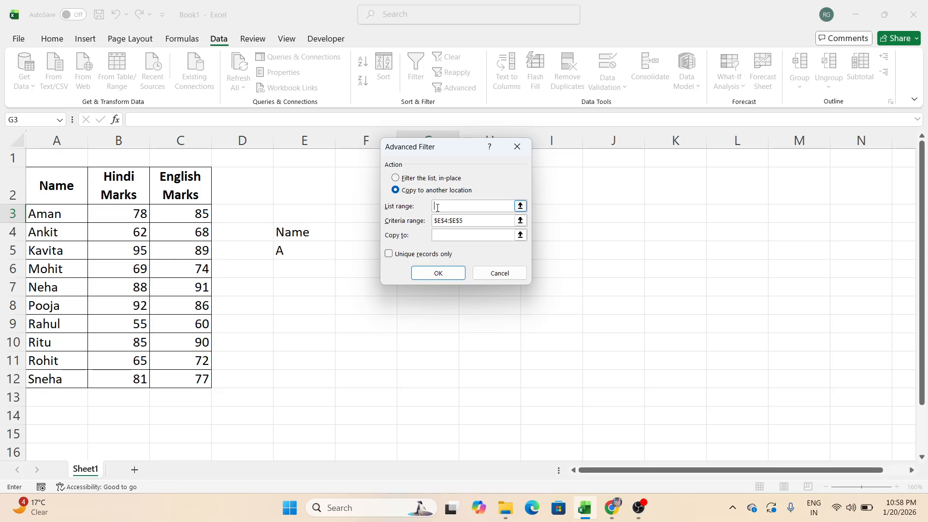
left_click_drag(59, 192, 169, 379)
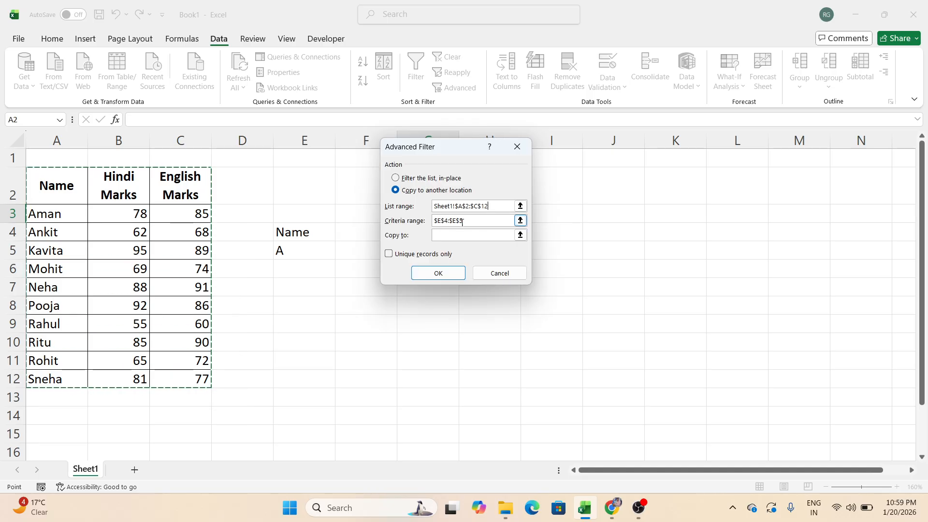
left_click(463, 221)
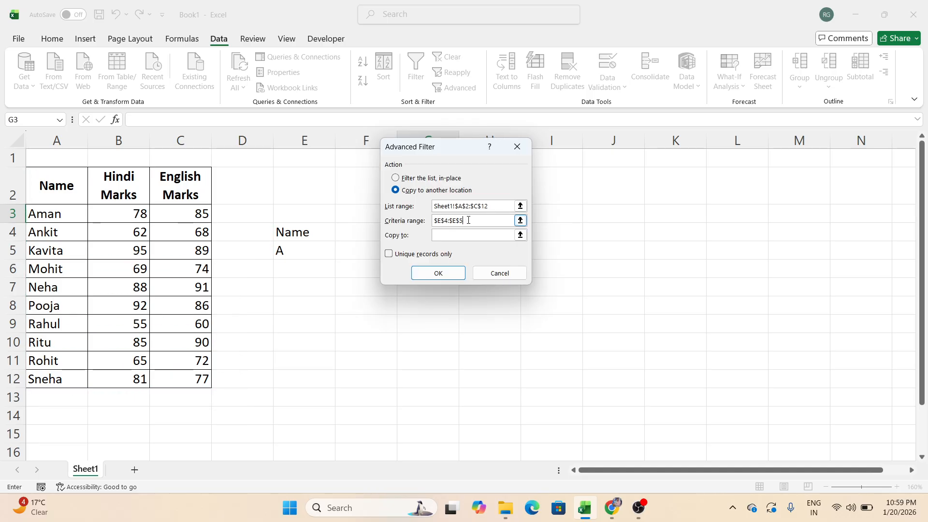
key("BackSpace")
left_click_drag(304, 232, 300, 244)
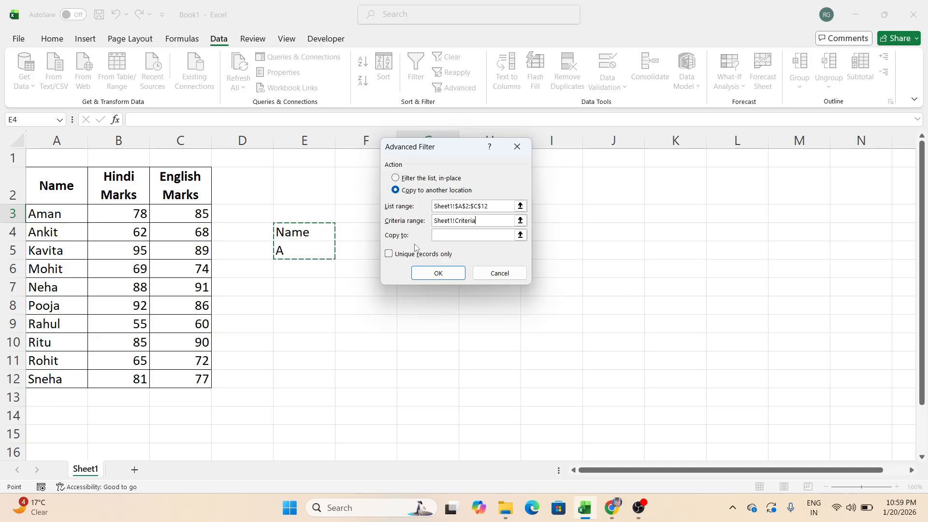
Set the Advanced Filter's copy destination to cell I3 and run the filter.
left_click(442, 235)
left_click_drag(441, 156, 399, 159)
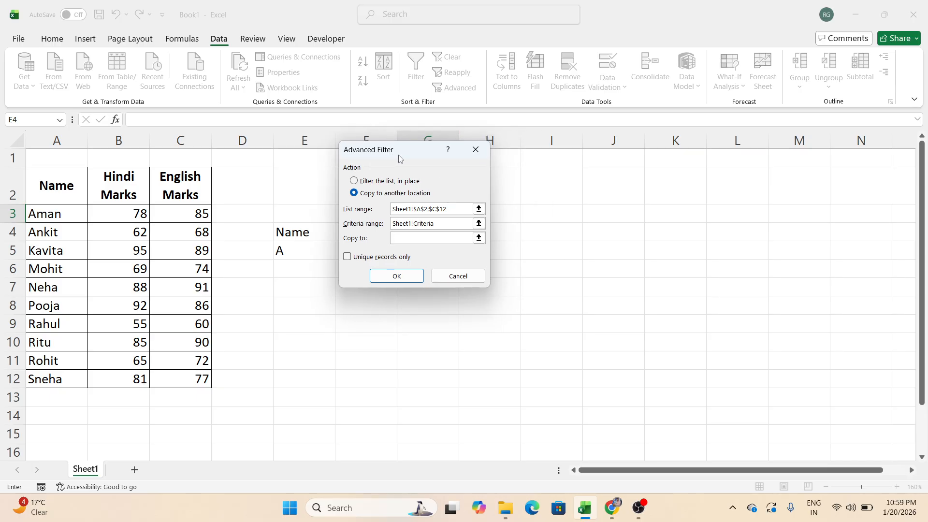
left_click(550, 216)
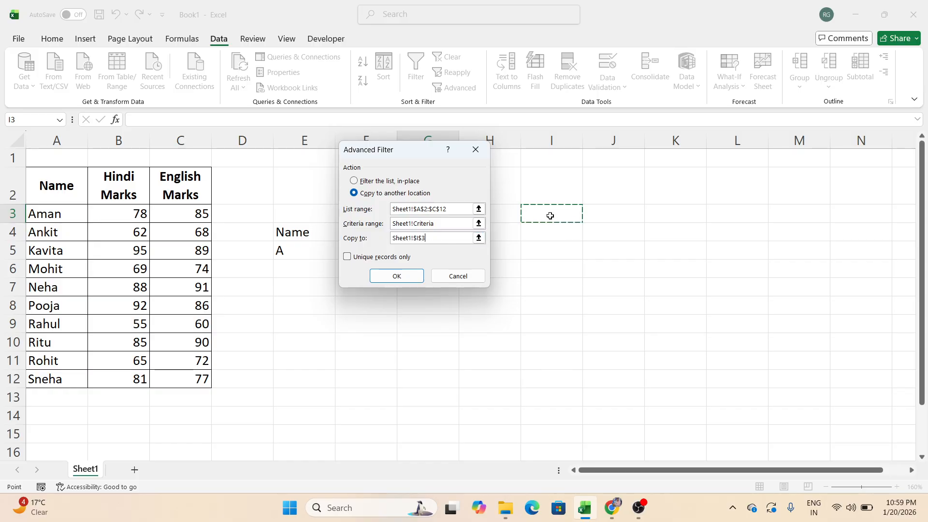
left_click(405, 277)
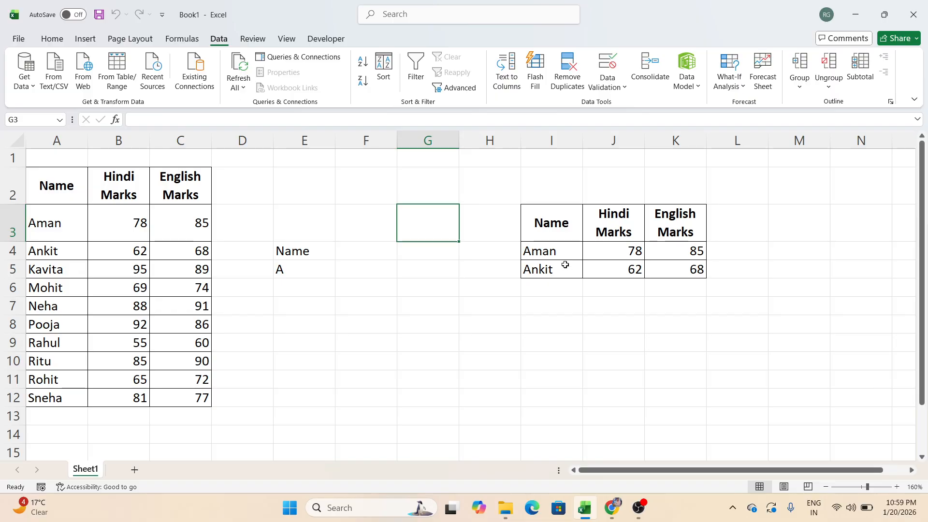
left_click(471, 325)
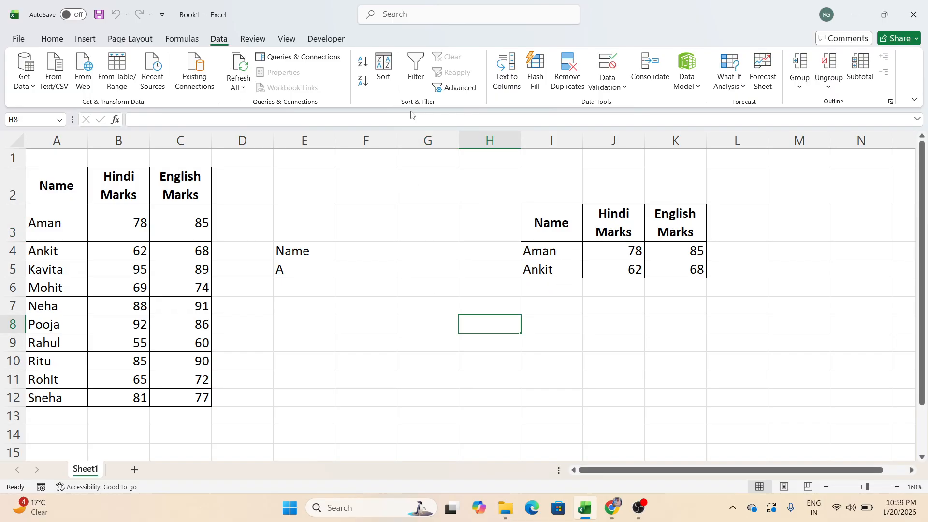
left_click(415, 320)
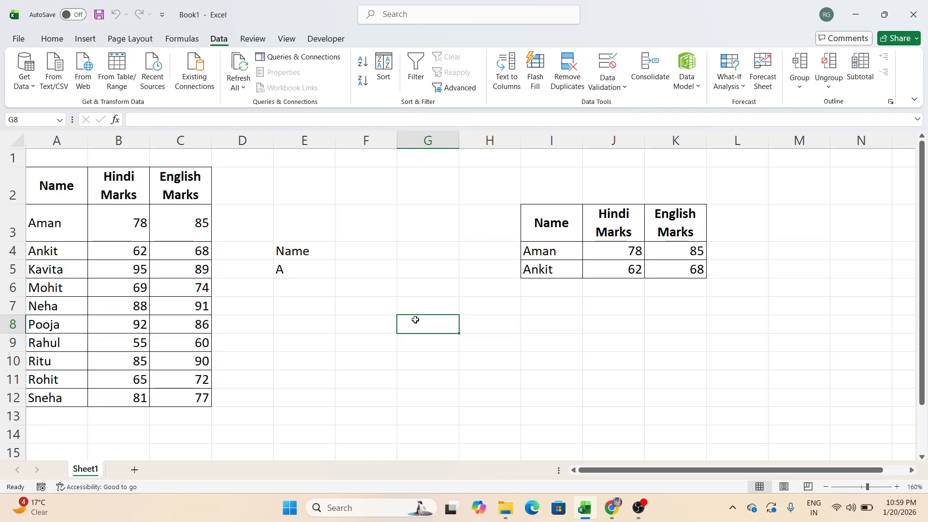